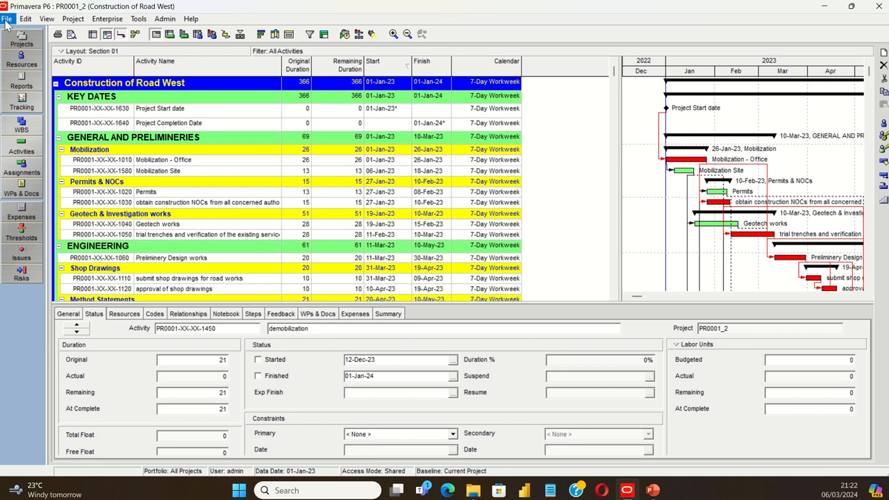
# - Open the project-level calendar ABC_ Site Work for modification
pyautogui.click(108, 19)
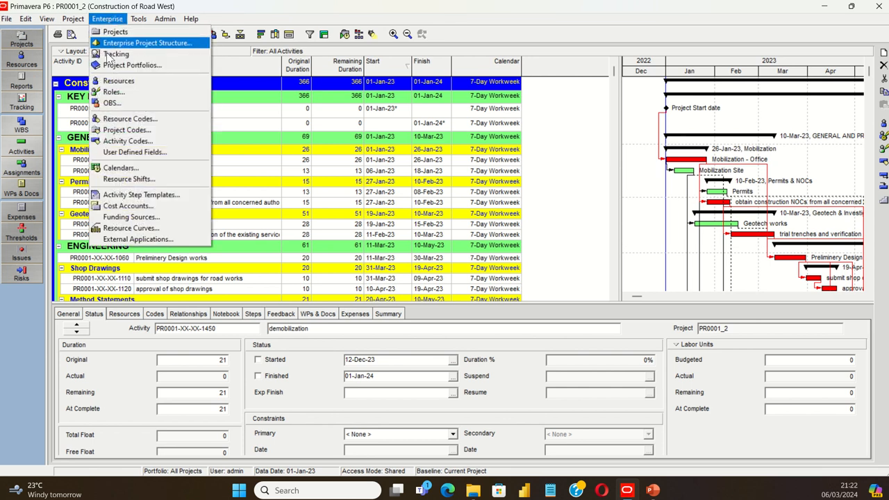
pyautogui.click(123, 169)
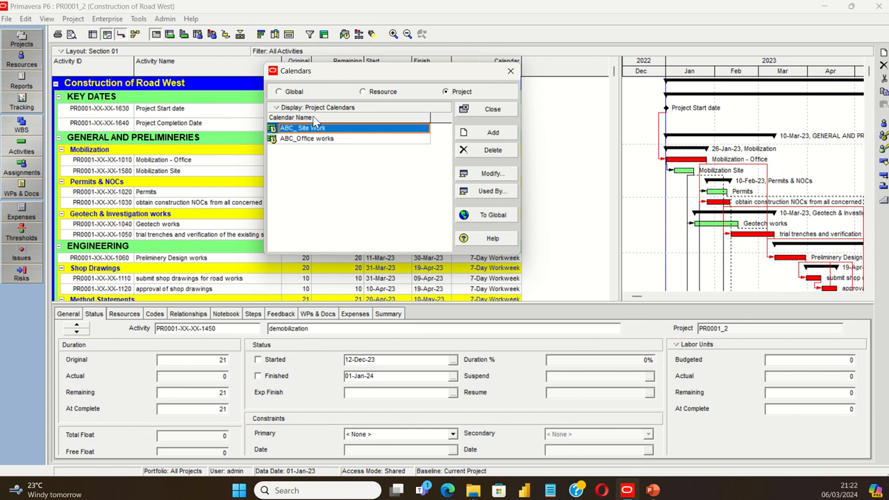
pyautogui.click(367, 96)
pyautogui.click(501, 177)
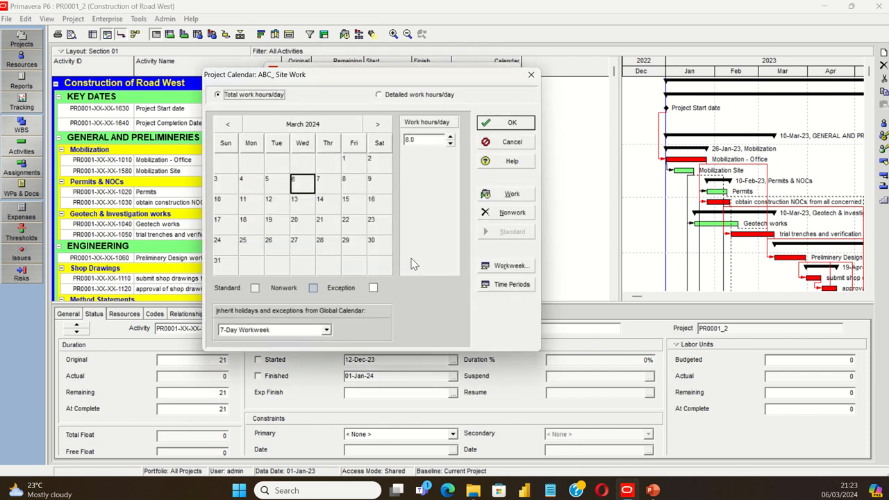
# - Go back through the ABC_ Site Work calendar to January 2023 to examine its nonworking days
pyautogui.click(227, 124)
pyautogui.click(227, 124)
pyautogui.click(227, 124)
pyautogui.click(227, 124)
pyautogui.click(227, 124)
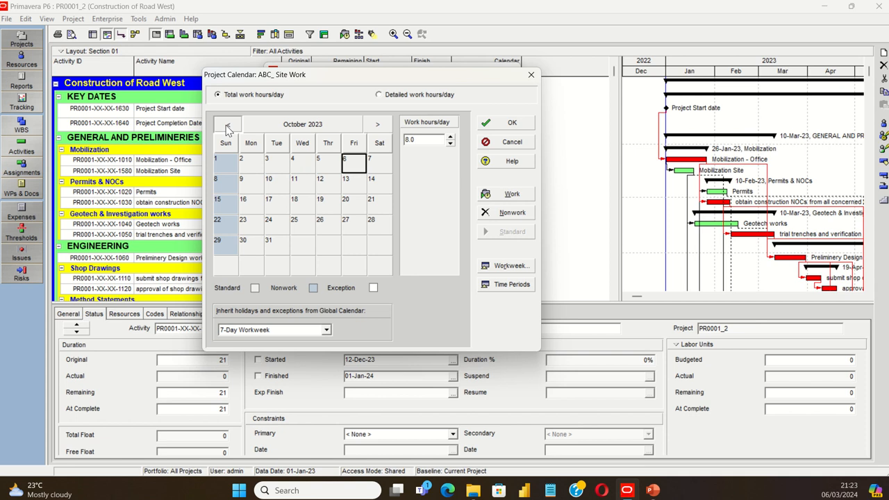
pyautogui.click(227, 125)
pyautogui.click(227, 124)
pyautogui.click(227, 124)
pyautogui.click(227, 124)
pyautogui.click(227, 125)
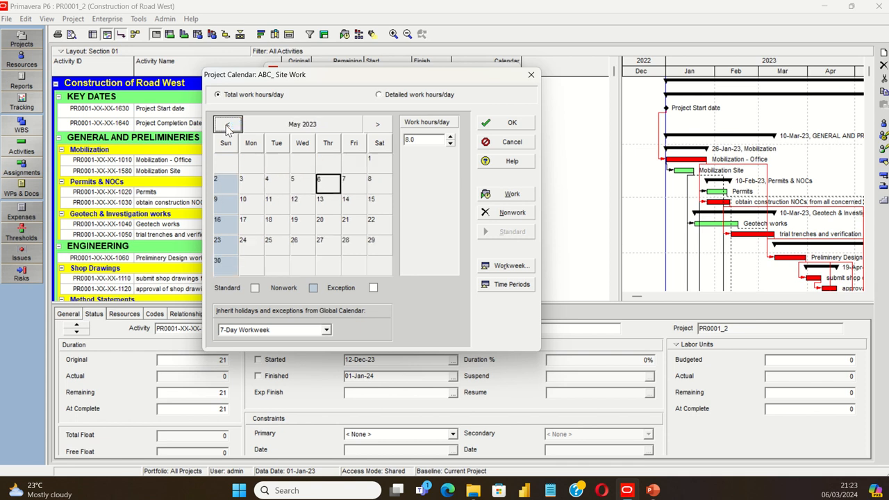
pyautogui.click(227, 124)
pyautogui.click(227, 124)
pyautogui.click(227, 124)
pyautogui.click(227, 125)
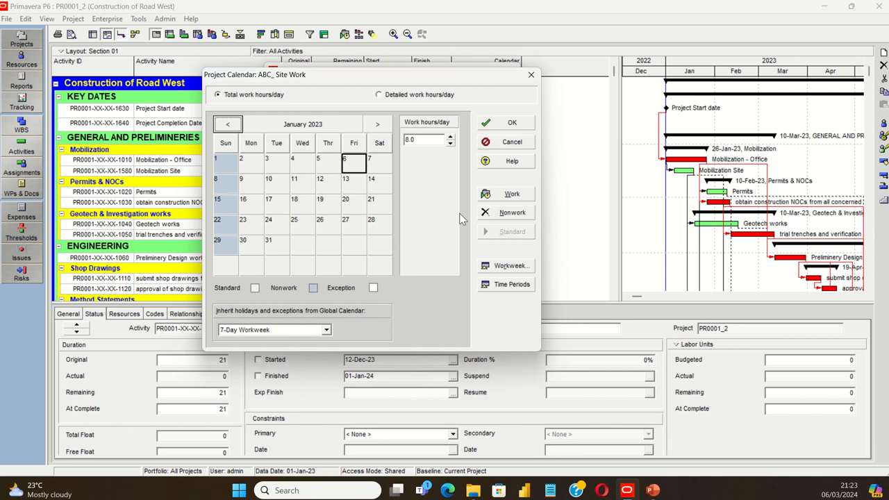
# - Review the site work calendar month by month from January 2023 into early 2024, then accept and close it
pyautogui.click(378, 124)
pyautogui.click(377, 125)
pyautogui.click(377, 125)
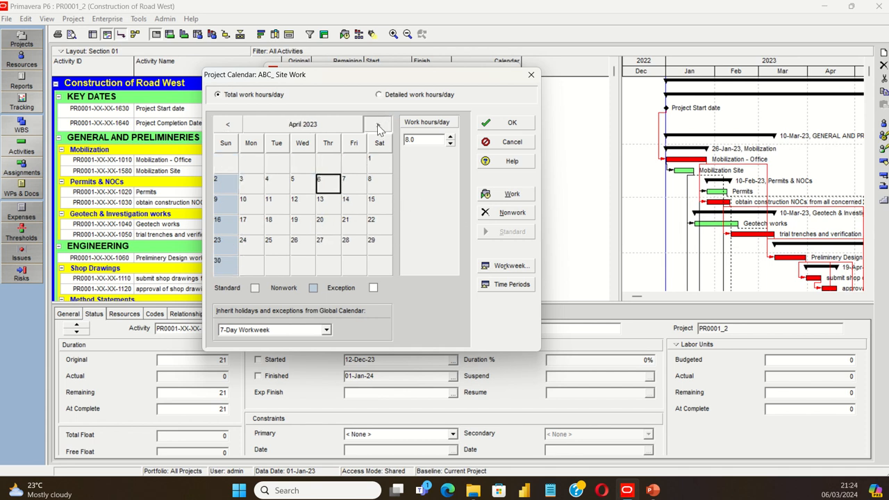
pyautogui.doubleClick(377, 125)
pyautogui.doubleClick(377, 125)
pyautogui.doubleClick(378, 125)
pyautogui.doubleClick(378, 125)
pyautogui.doubleClick(378, 125)
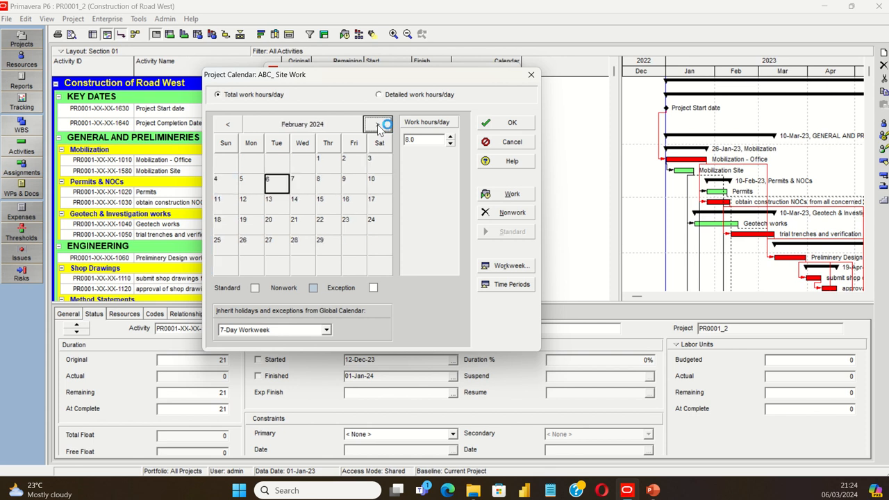
pyautogui.click(227, 124)
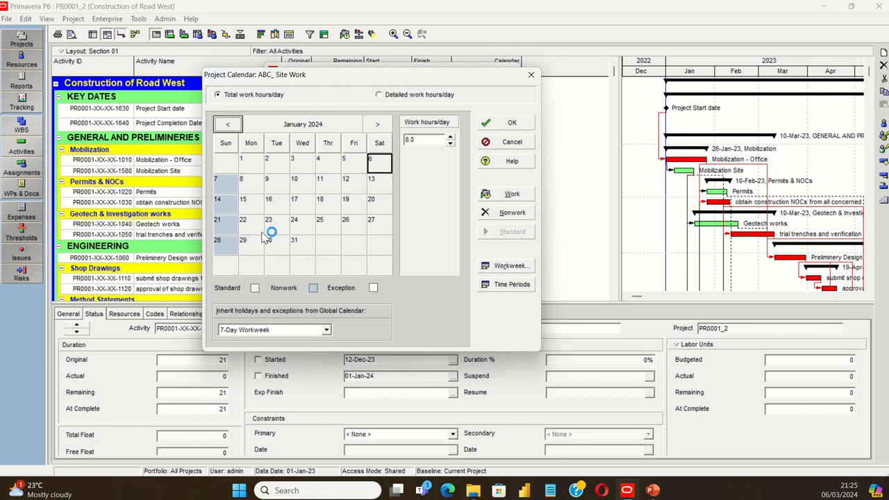
pyautogui.click(521, 124)
# - Open the ABC_Office works calendar and examine its nonworking days for the first months of 2023
pyautogui.click(312, 138)
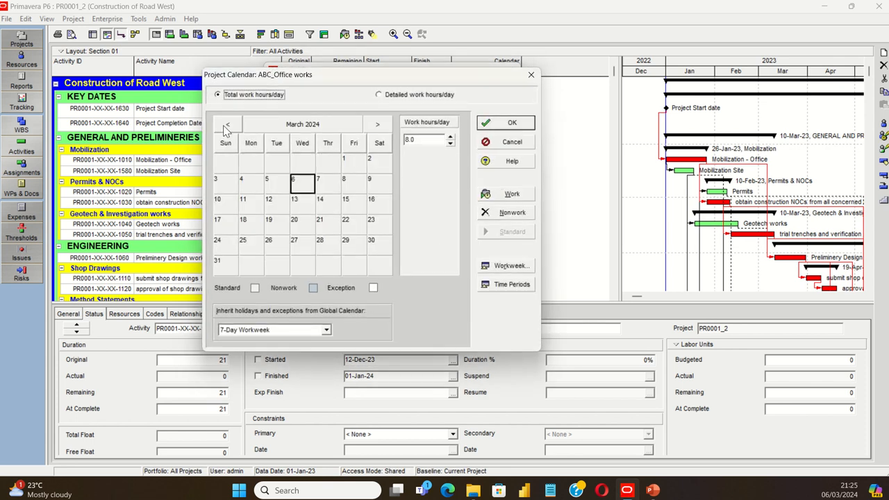
pyautogui.doubleClick(228, 125)
pyautogui.tripleClick(227, 125)
pyautogui.tripleClick(229, 125)
pyautogui.doubleClick(231, 127)
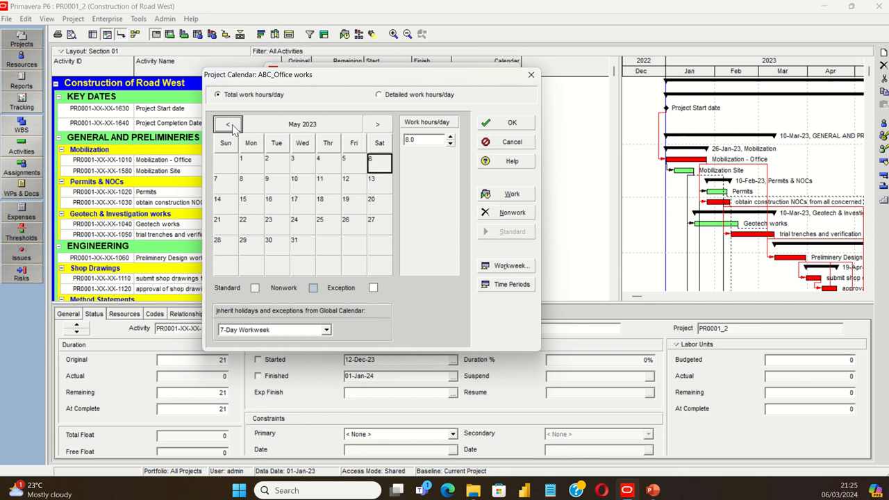
pyautogui.click(229, 125)
pyautogui.doubleClick(229, 125)
pyautogui.click(230, 125)
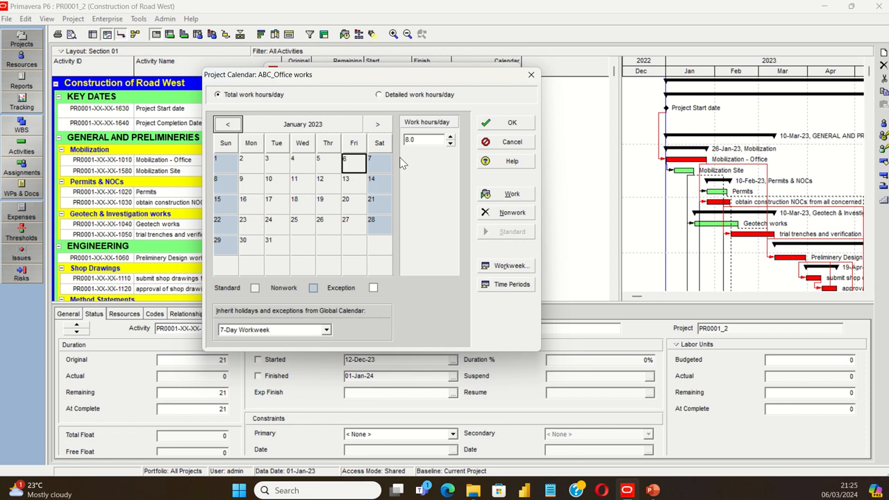
pyautogui.click(378, 126)
pyautogui.click(378, 126)
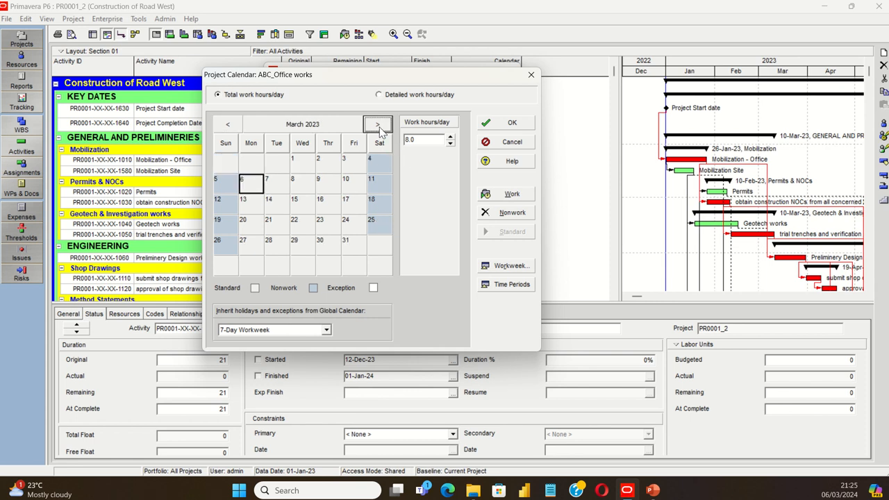
pyautogui.click(379, 127)
pyautogui.click(228, 125)
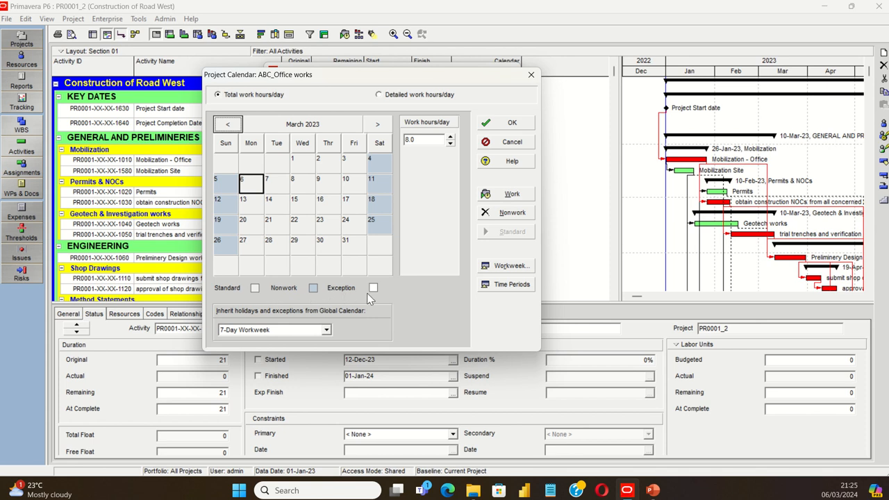
# - Mark Sunday 5 March 2023 as a work day in the office works calendar
pyautogui.click(222, 185)
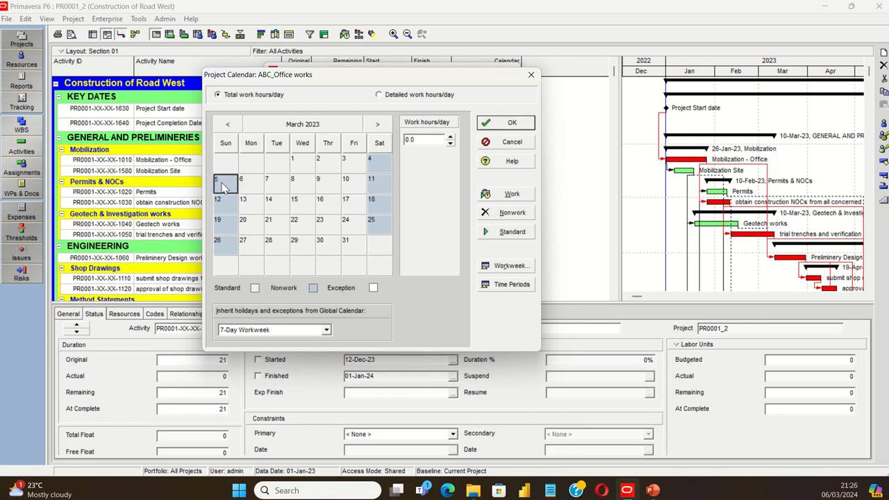
pyautogui.click(513, 196)
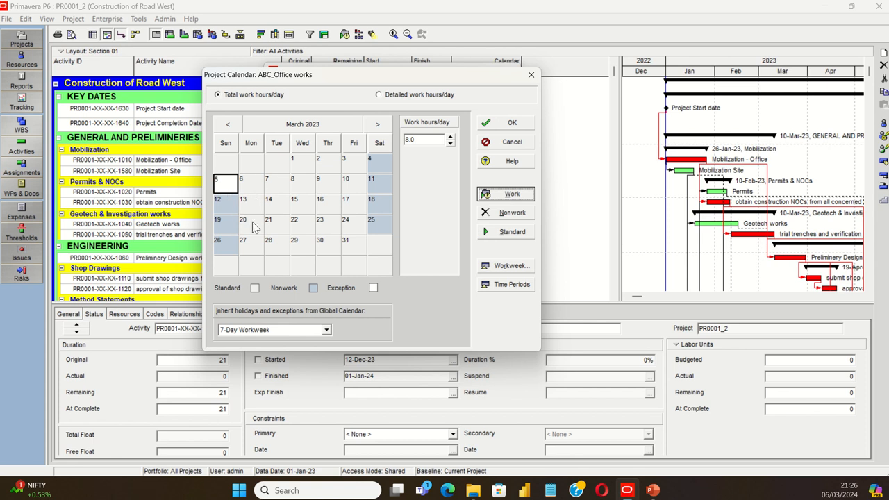
pyautogui.click(252, 208)
# - Reset Sunday 5 March 2023 to standard, set it to nonwork, and accept the office works calendar
pyautogui.click(222, 184)
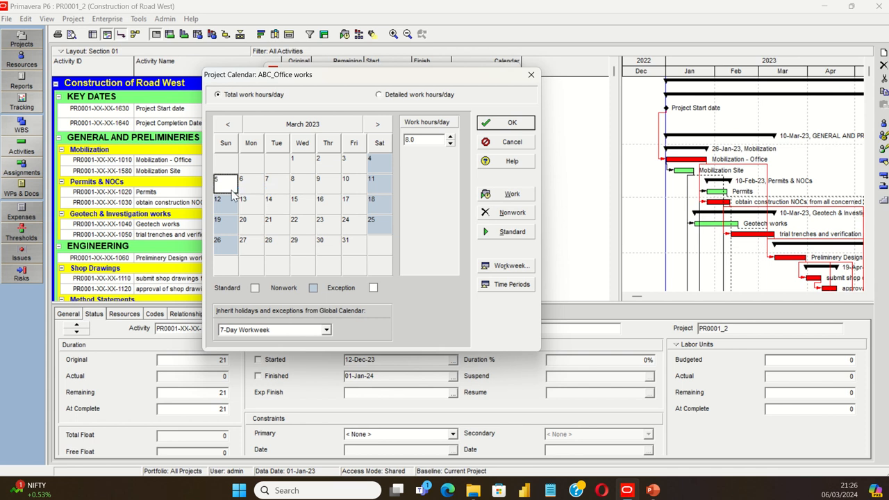
pyautogui.click(512, 233)
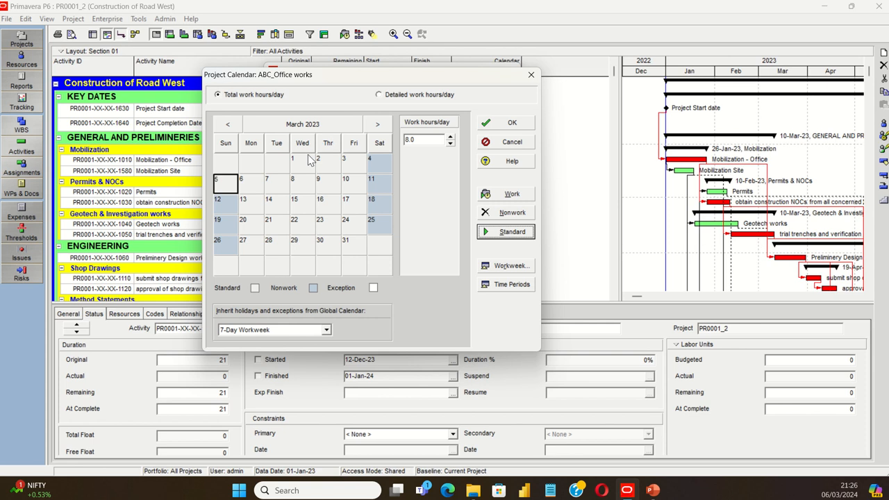
pyautogui.click(524, 215)
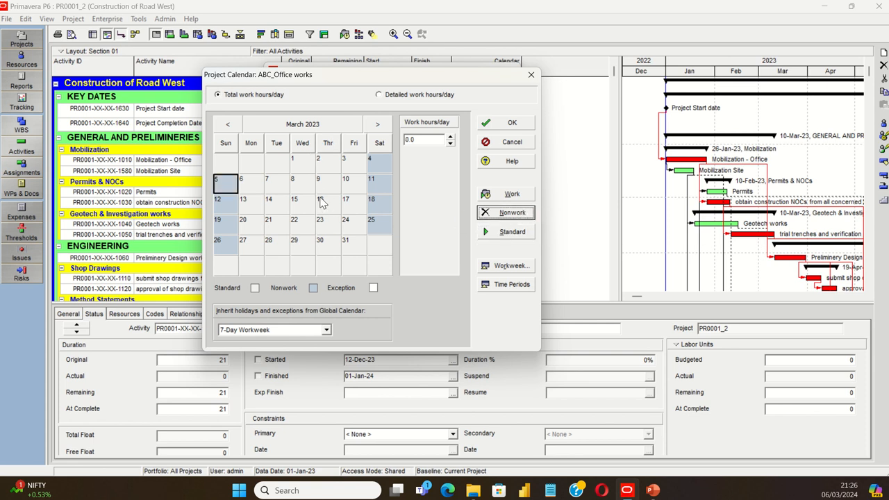
pyautogui.click(510, 123)
pyautogui.click(500, 175)
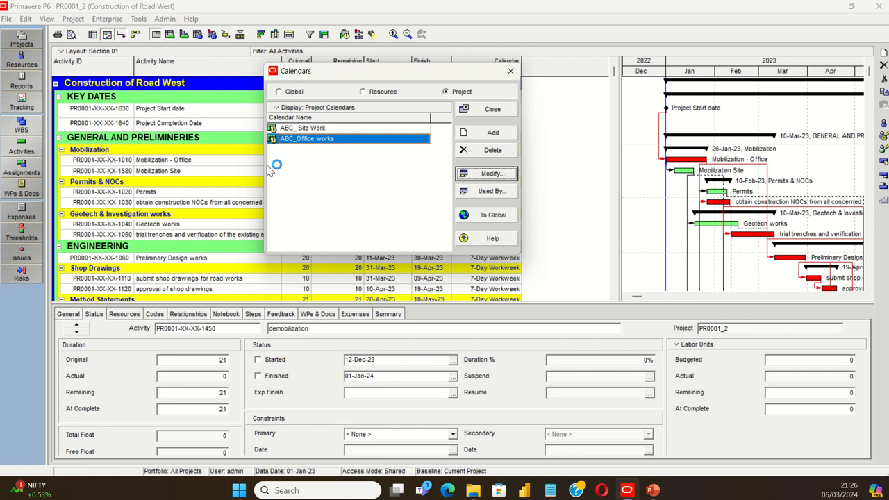
# - Look over the calendar display options and the list of global calendars, then return to the project calendars
pyautogui.click(275, 108)
pyautogui.click(324, 210)
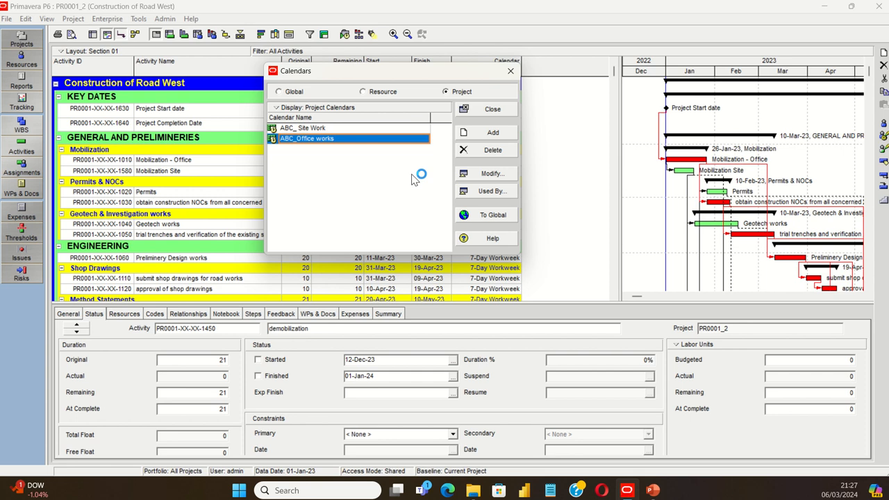
pyautogui.click(276, 109)
pyautogui.click(341, 200)
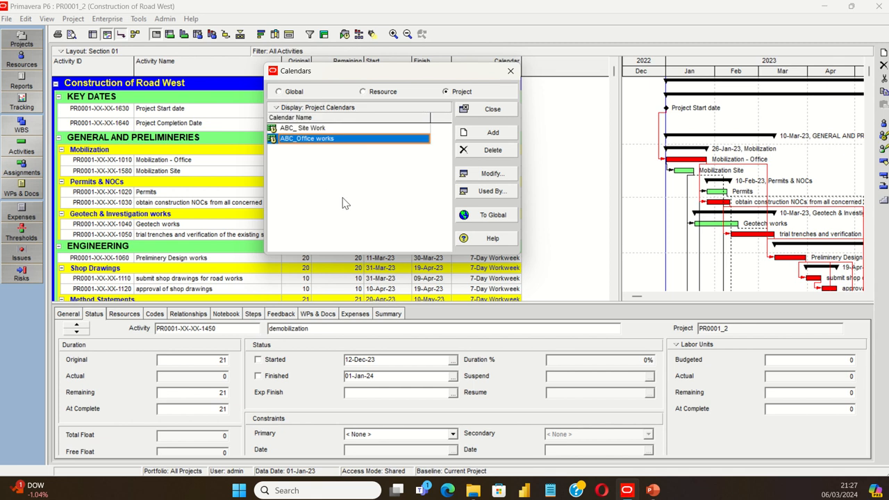
pyautogui.click(280, 93)
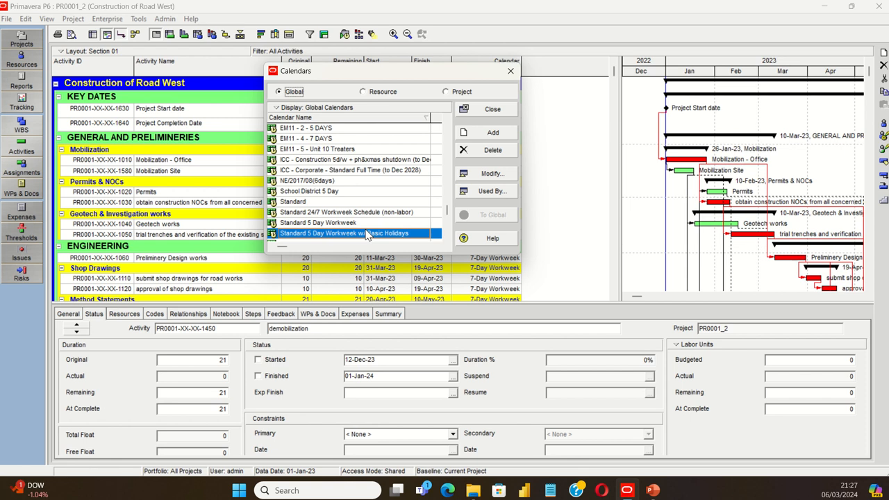
pyautogui.click(446, 93)
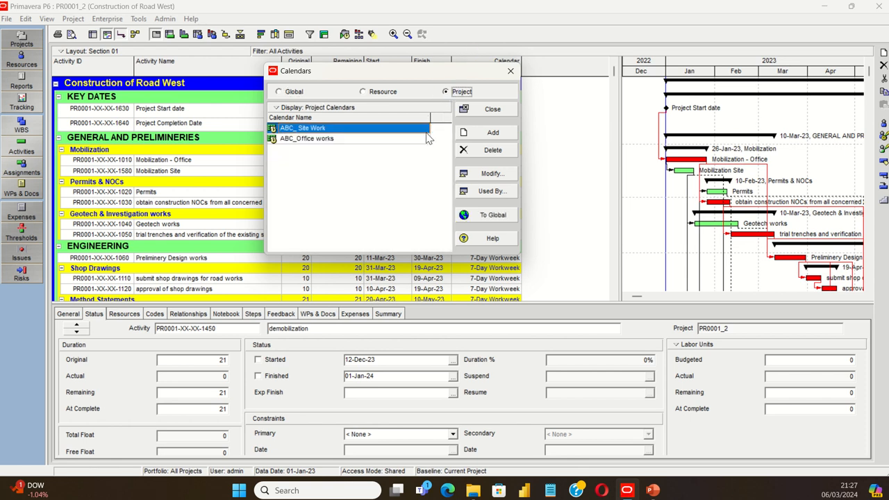
# - Add a project calendar copied from the global 7-Day Workweek calendar and name it ABC_Client Approval
pyautogui.click(495, 133)
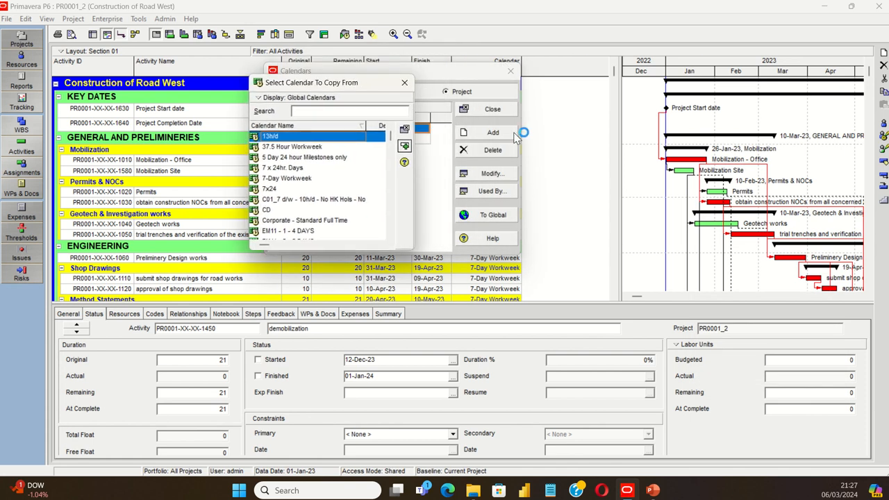
pyautogui.click(259, 100)
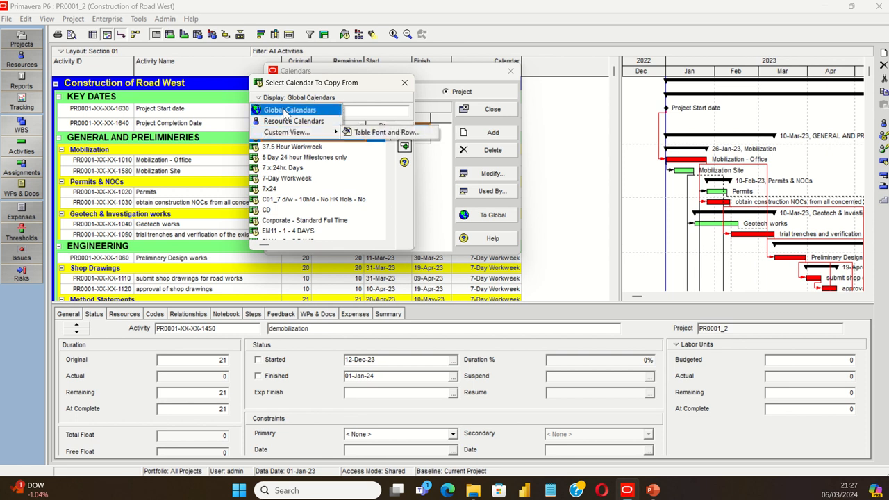
pyautogui.click(286, 111)
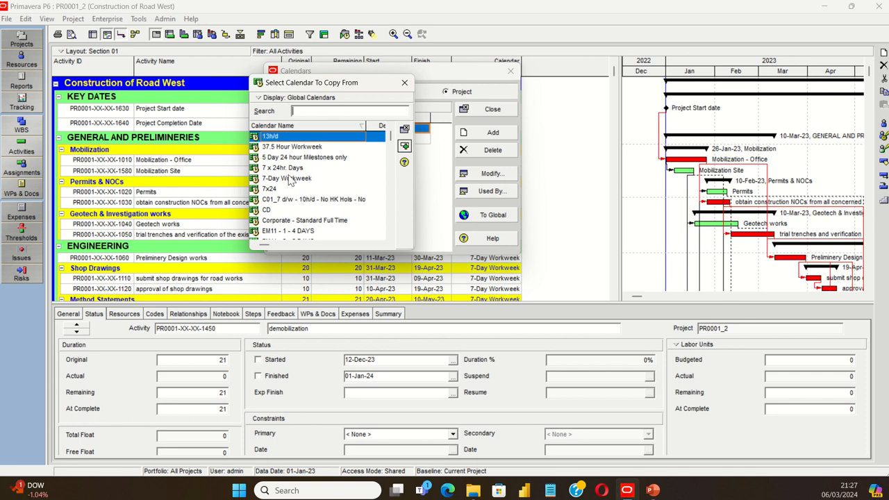
pyautogui.click(291, 179)
pyautogui.click(404, 147)
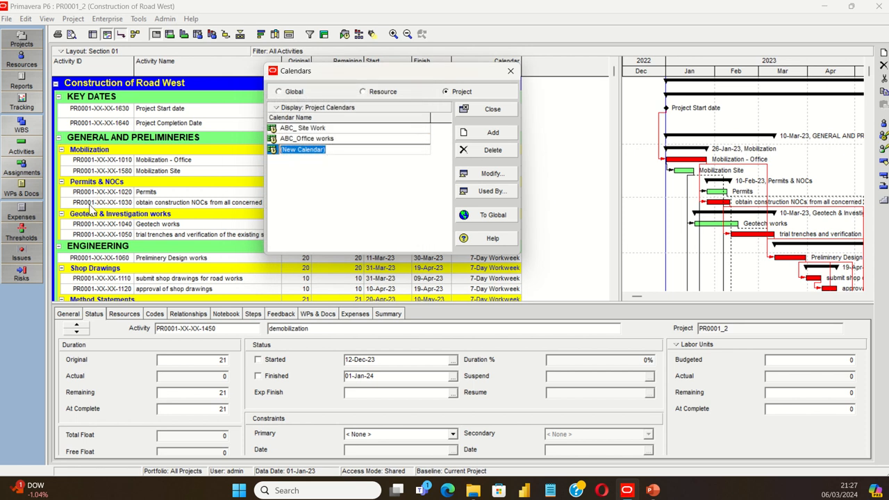
pyautogui.write('ABC')
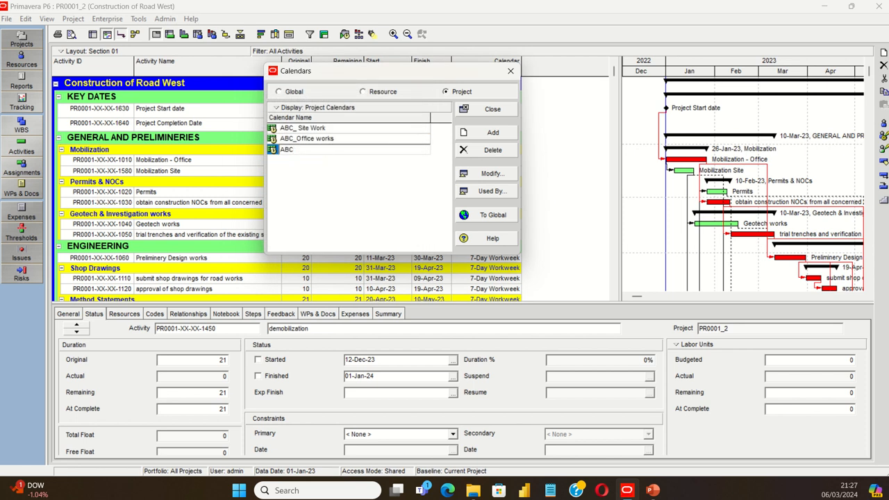
pyautogui.write('_Client Approval')
pyautogui.press('Return')
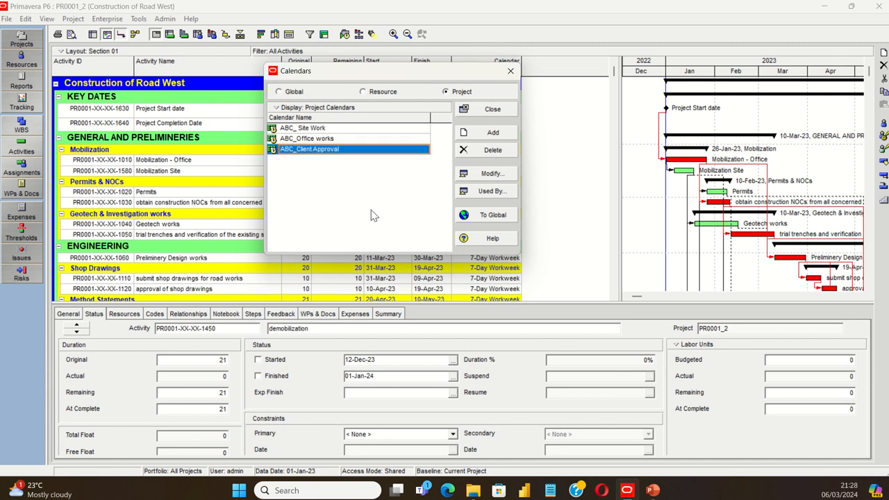
# - Open the ABC_Client Approval project calendar for modification and go back to January 2023
pyautogui.click(491, 174)
pyautogui.click(224, 125)
pyautogui.click(225, 125)
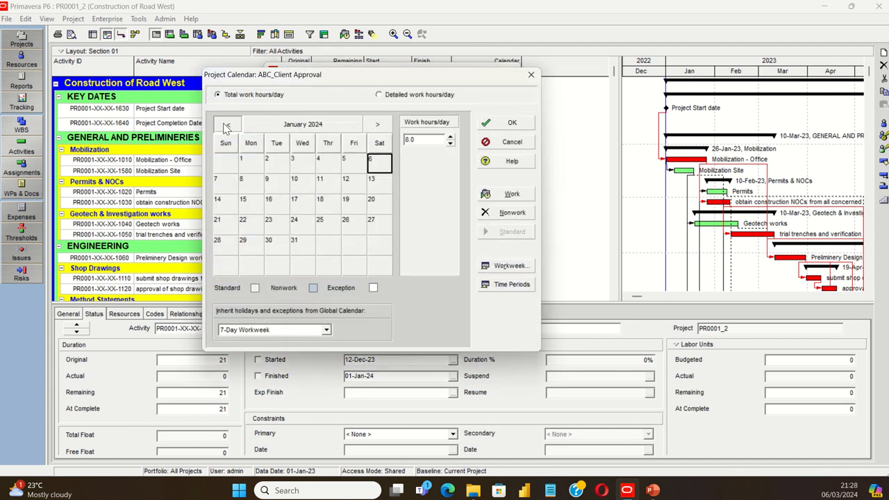
pyautogui.click(225, 125)
pyautogui.click(224, 125)
pyautogui.click(224, 125)
pyautogui.click(224, 125)
pyautogui.click(225, 125)
pyautogui.click(224, 125)
pyautogui.click(224, 125)
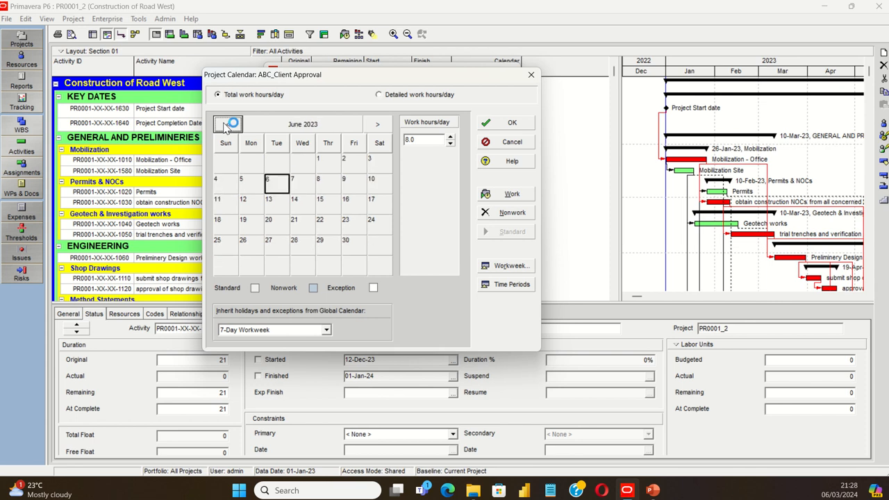
pyautogui.click(224, 125)
pyautogui.click(225, 125)
pyautogui.click(226, 125)
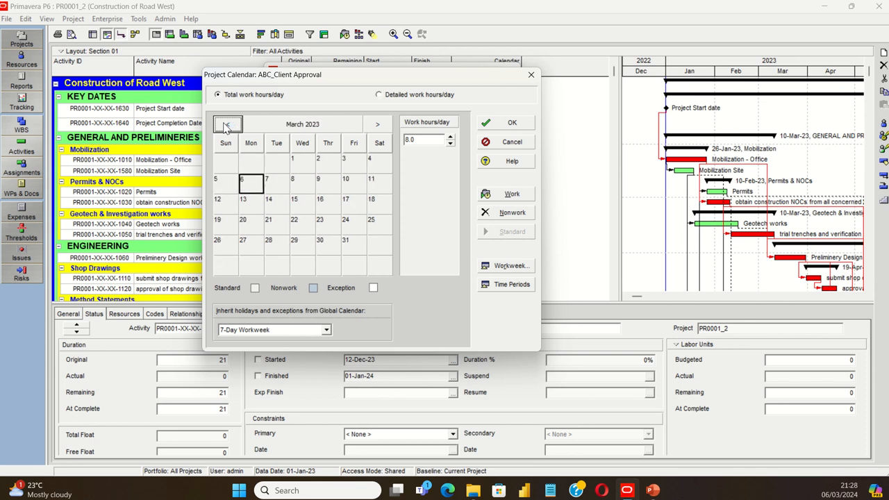
pyautogui.click(228, 126)
pyautogui.click(228, 126)
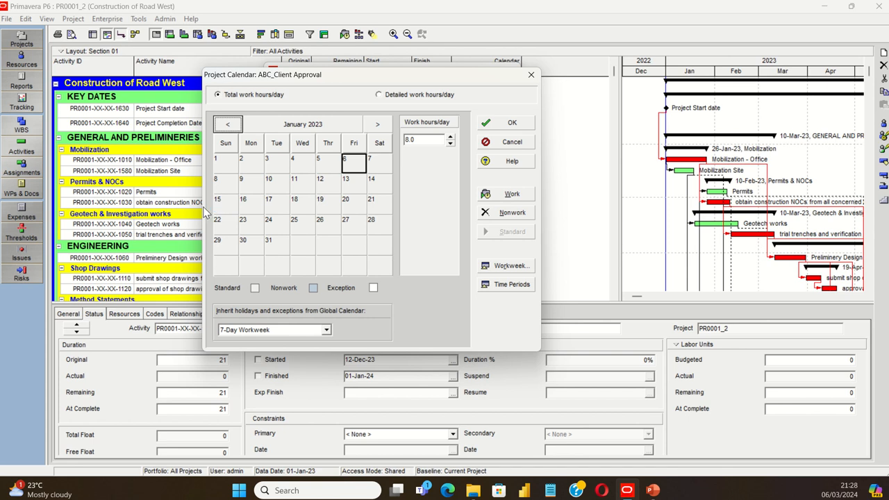
# - Set all Sundays and Saturdays of January 2023 to nonwork in the ABC_Client Approval calendar
pyautogui.click(223, 168)
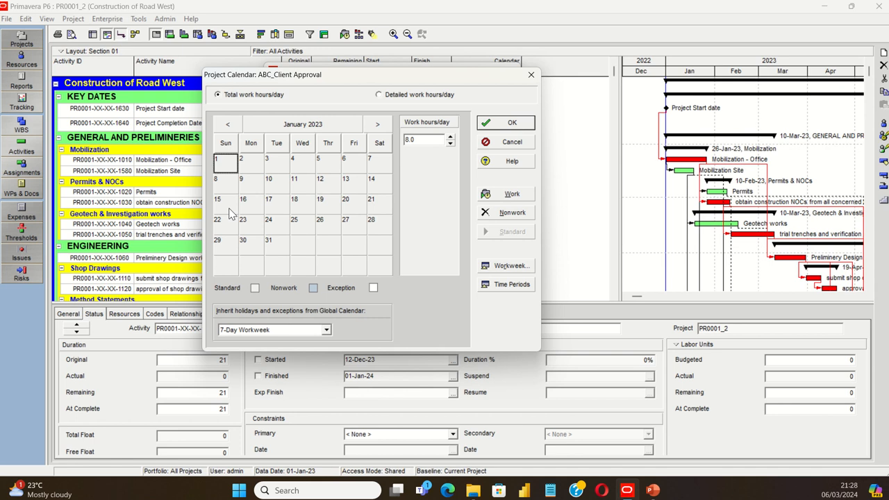
pyautogui.keyDown('ctrl'); pyautogui.click(223, 183); pyautogui.keyUp('ctrl')
pyautogui.keyDown('ctrl'); pyautogui.click(223, 203); pyautogui.keyUp('ctrl')
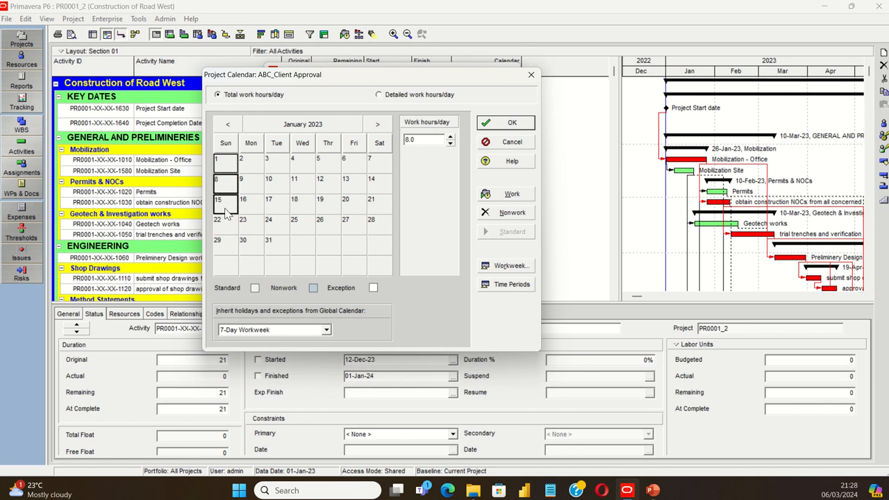
pyautogui.keyDown('ctrl'); pyautogui.click(223, 222); pyautogui.keyUp('ctrl')
pyautogui.keyDown('ctrl'); pyautogui.click(225, 249); pyautogui.keyUp('ctrl')
pyautogui.keyDown('ctrl'); pyautogui.click(379, 164); pyautogui.keyUp('ctrl')
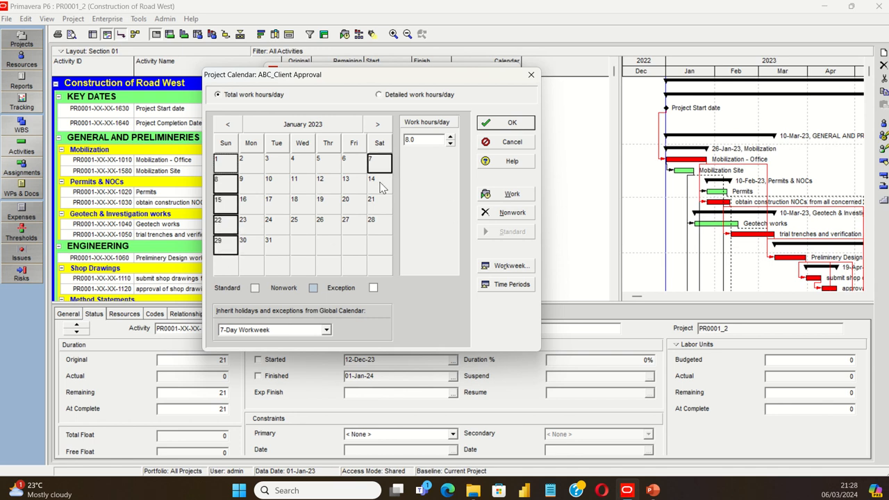
pyautogui.keyDown('ctrl'); pyautogui.click(377, 221); pyautogui.keyUp('ctrl')
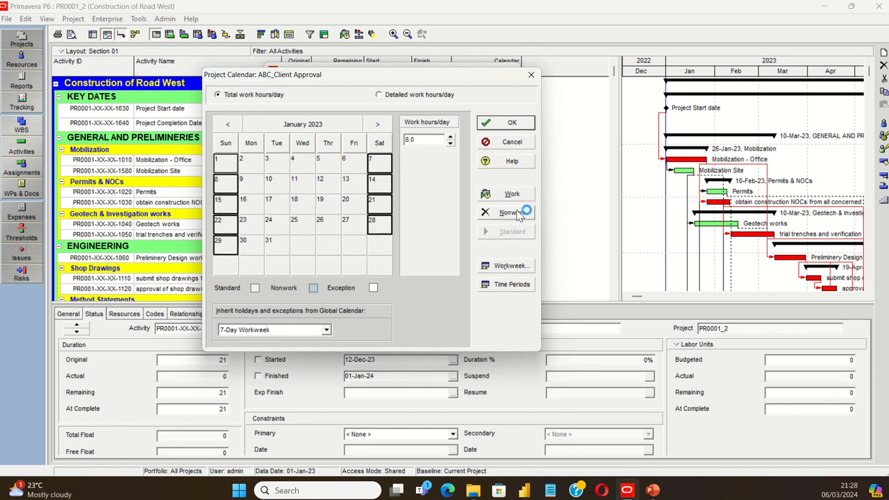
pyautogui.click(518, 214)
# - Set all Sundays and Saturdays of February 2023 to nonwork in the client approval calendar
pyautogui.click(376, 125)
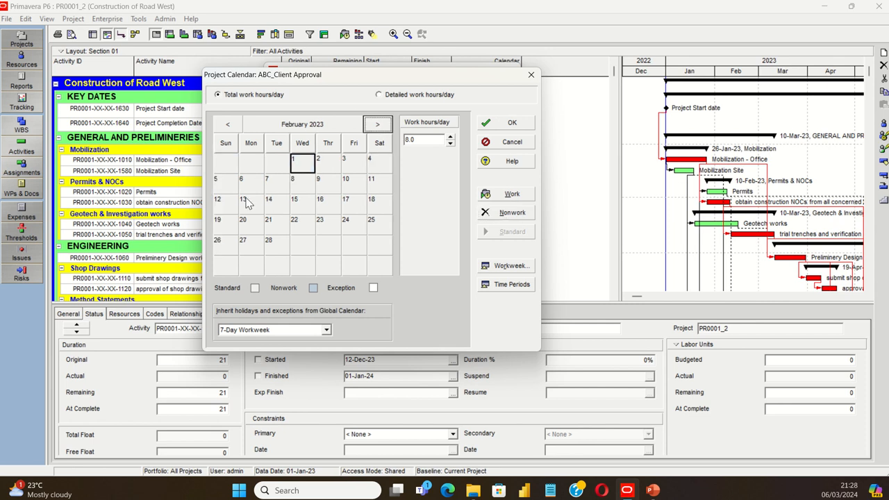
pyautogui.moveTo(225, 188); pyautogui.dragTo(228, 247)
pyautogui.moveTo(381, 168); pyautogui.dragTo(392, 231)
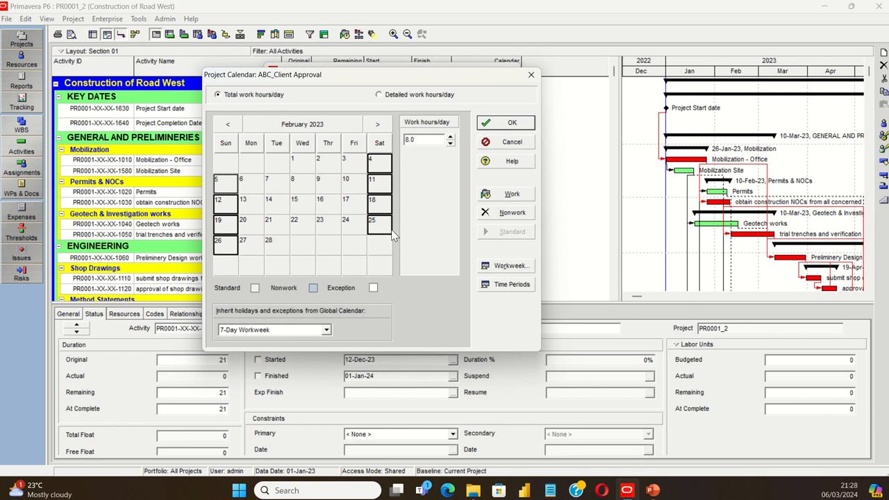
pyautogui.click(513, 212)
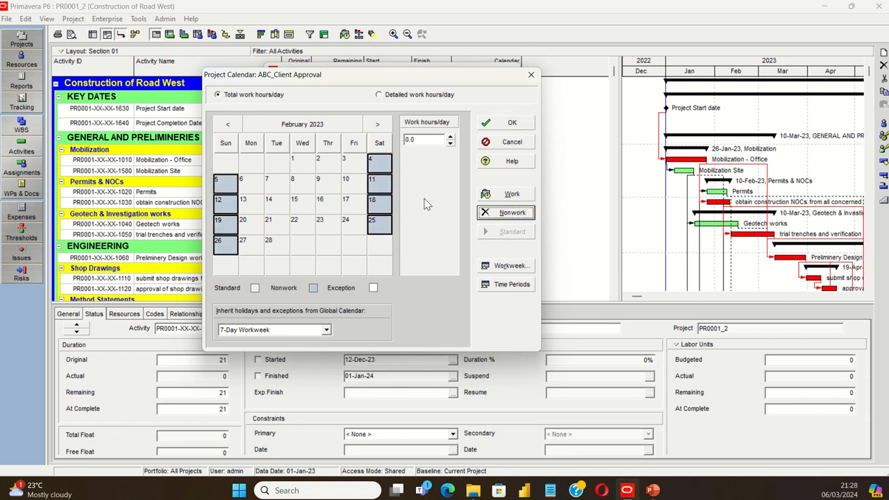
# - Set Wednesday 15 February 2023 to nonwork, accept the client approval calendar, and close the calendar list
pyautogui.click(306, 205)
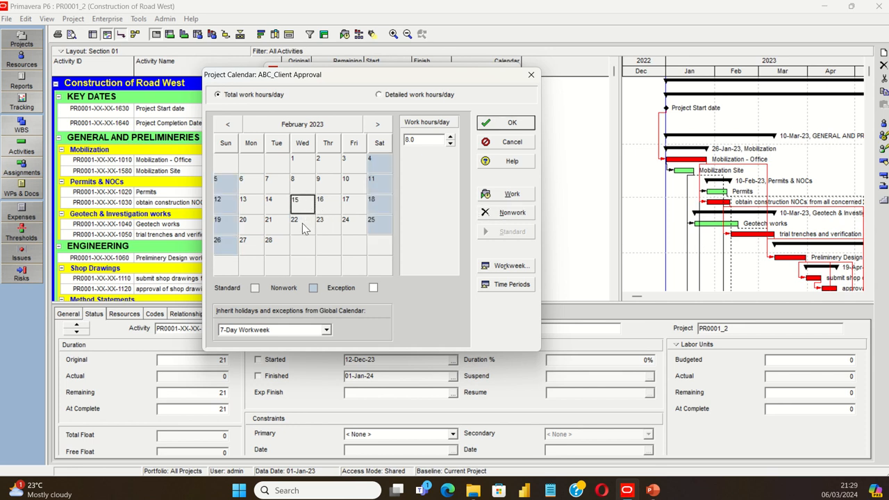
pyautogui.click(515, 213)
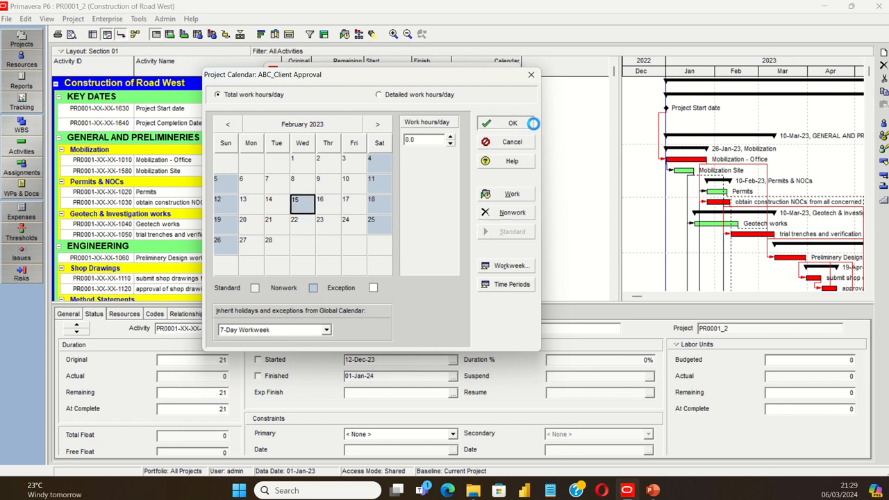
pyautogui.click(512, 123)
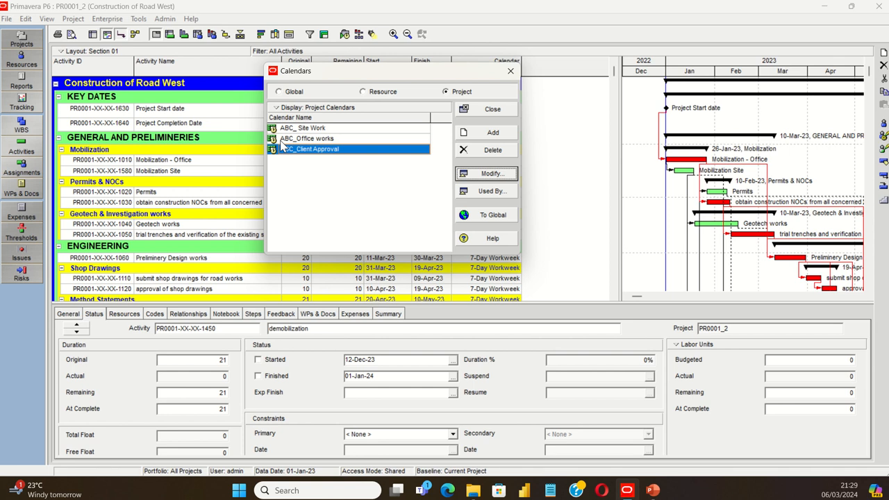
pyautogui.click(493, 109)
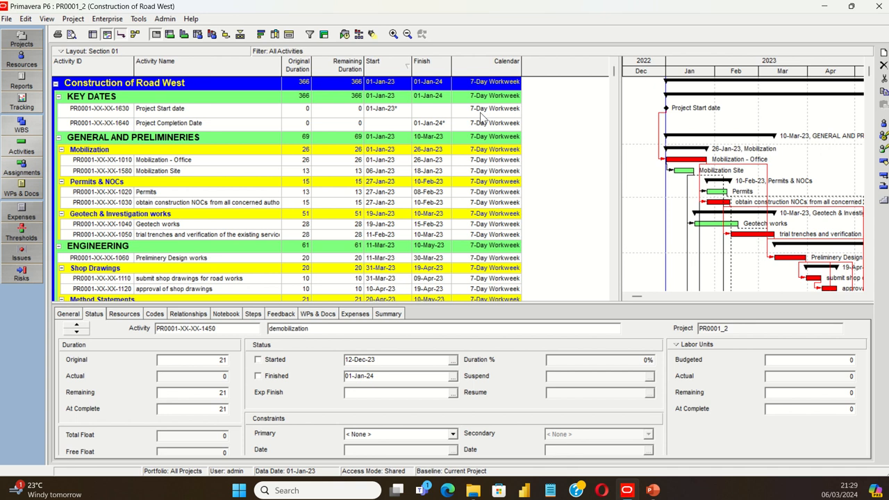
# - Assign the project calendar ABC_Office works to the Mobilization - Office activity
pyautogui.scroll(-2, 452, 145)
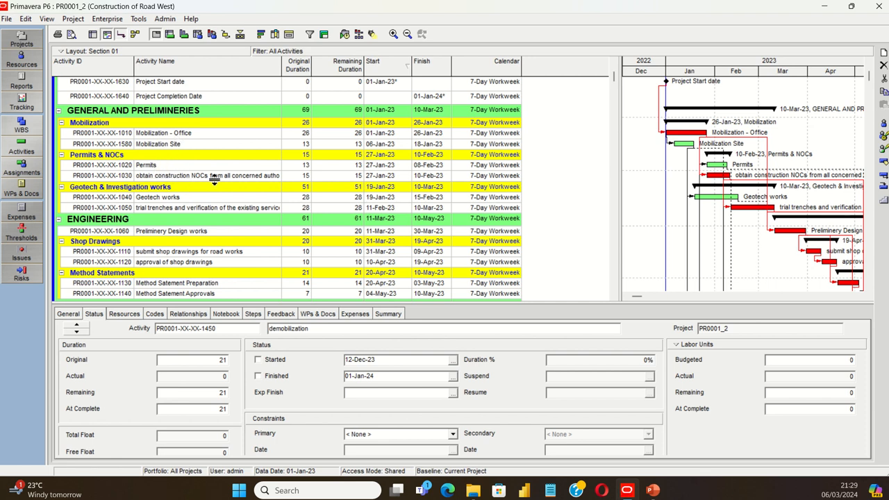
pyautogui.click(510, 133)
pyautogui.click(511, 136)
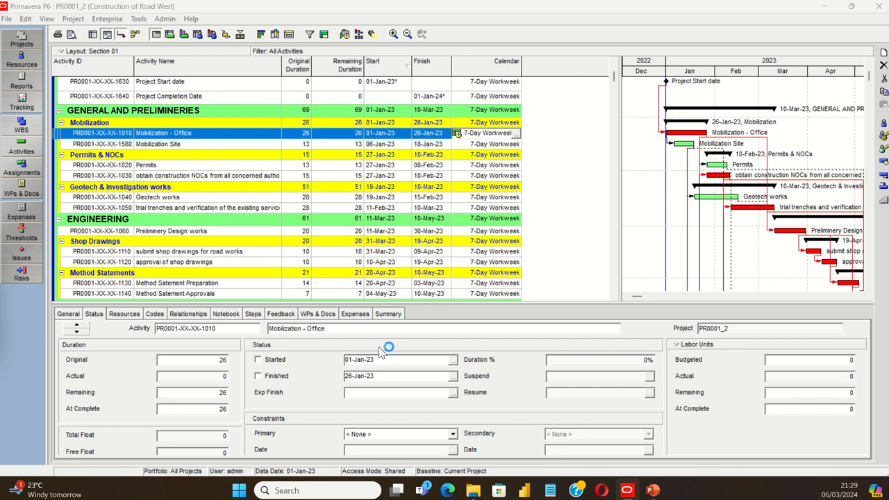
pyautogui.click(515, 135)
pyautogui.moveTo(210, 403); pyautogui.dragTo(479, 85)
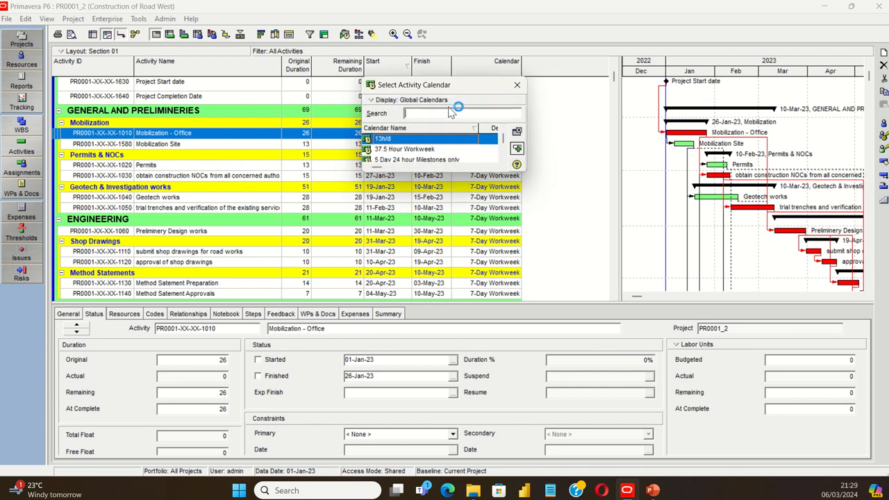
pyautogui.click(393, 100)
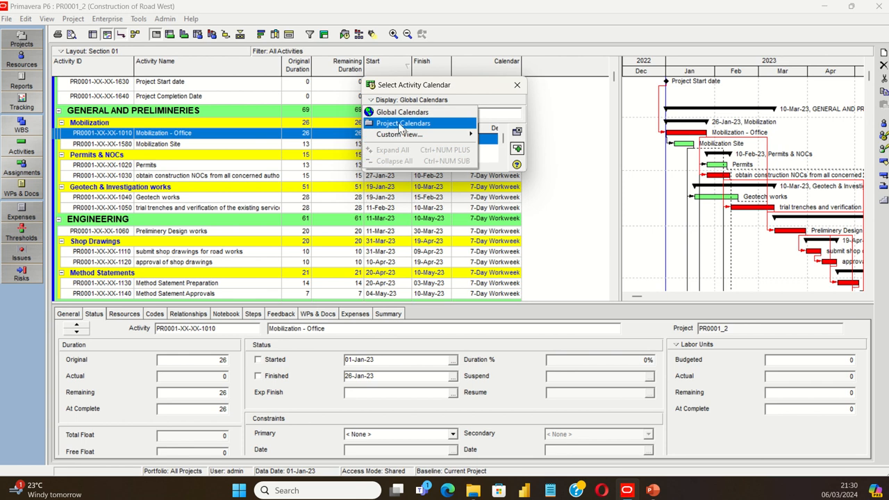
pyautogui.click(397, 123)
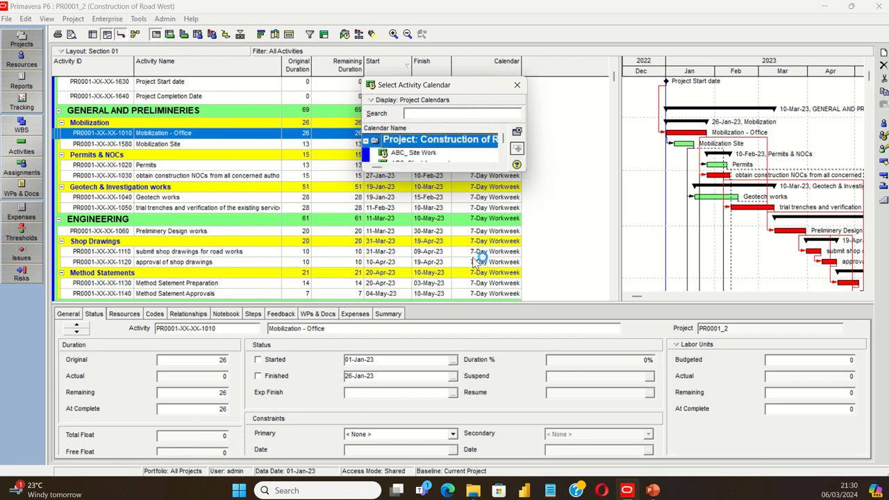
pyautogui.moveTo(467, 171); pyautogui.dragTo(467, 259)
pyautogui.click(417, 174)
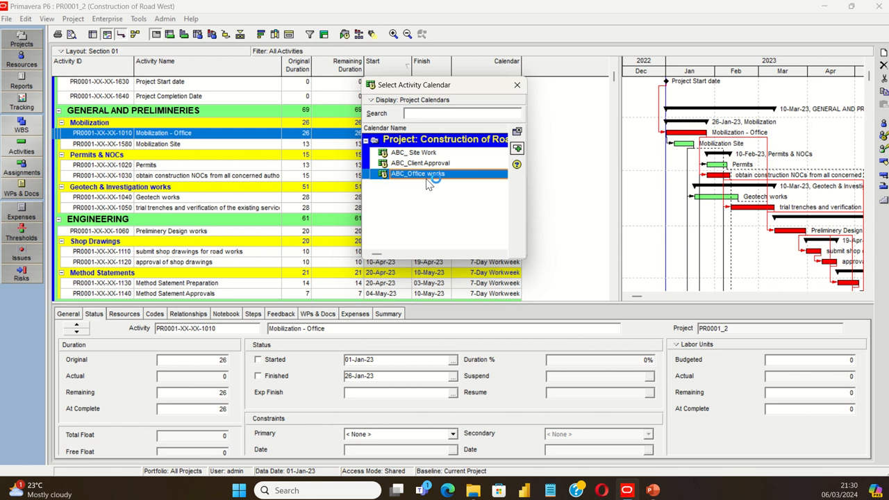
pyautogui.click(517, 130)
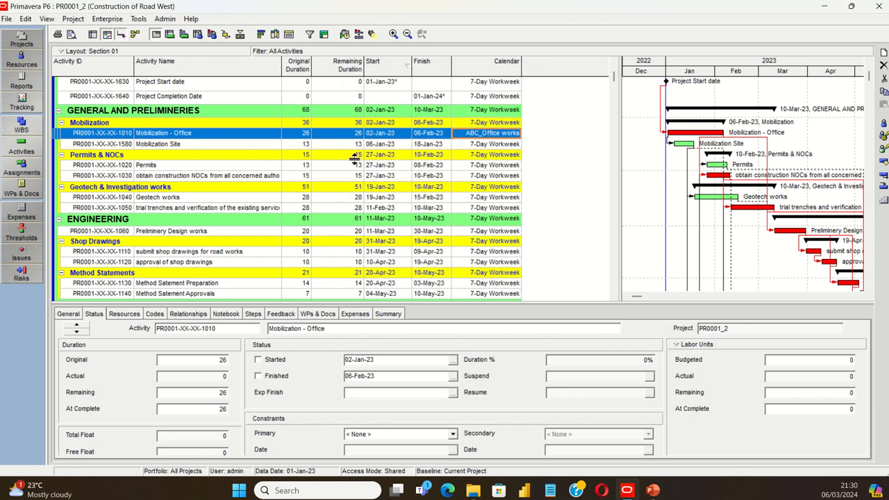
# - Fill down the ABC_Office works calendar from Mobilization - Office to the Permits and obtain construction NOCs activities
pyautogui.click(476, 146)
pyautogui.click(478, 133)
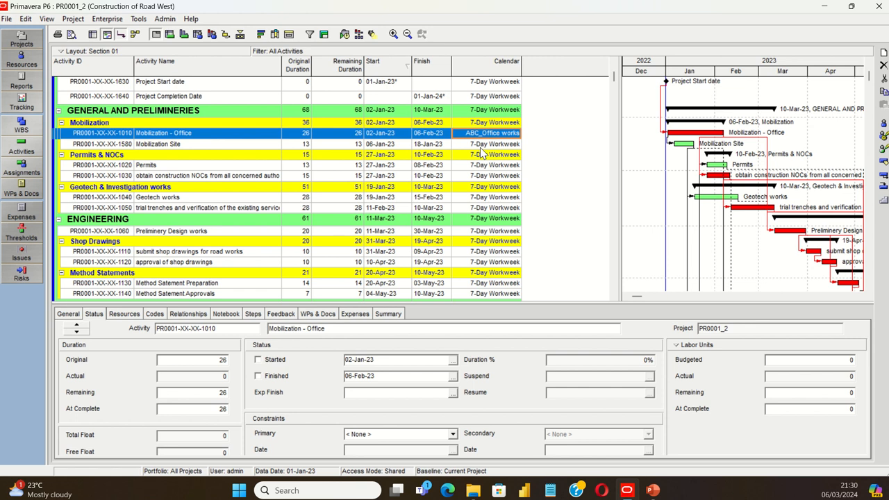
pyautogui.click(485, 143)
pyautogui.click(483, 133)
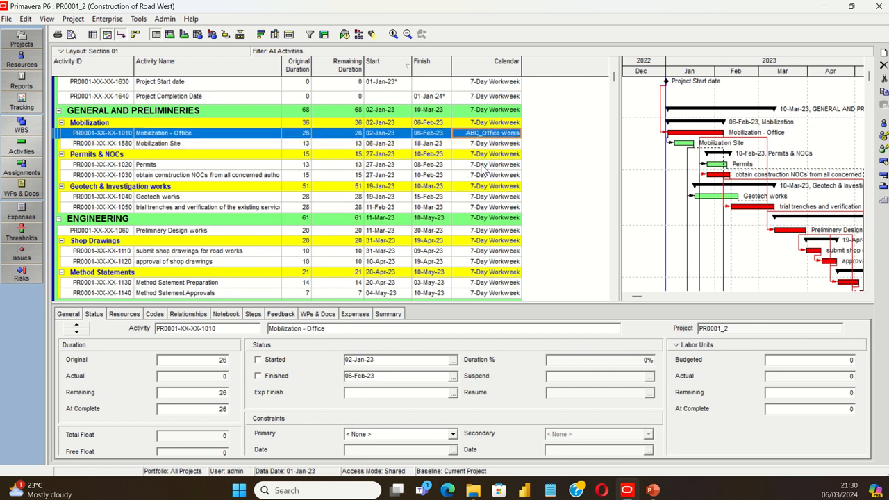
pyautogui.keyDown('ctrl'); pyautogui.click(488, 164); pyautogui.keyUp('ctrl')
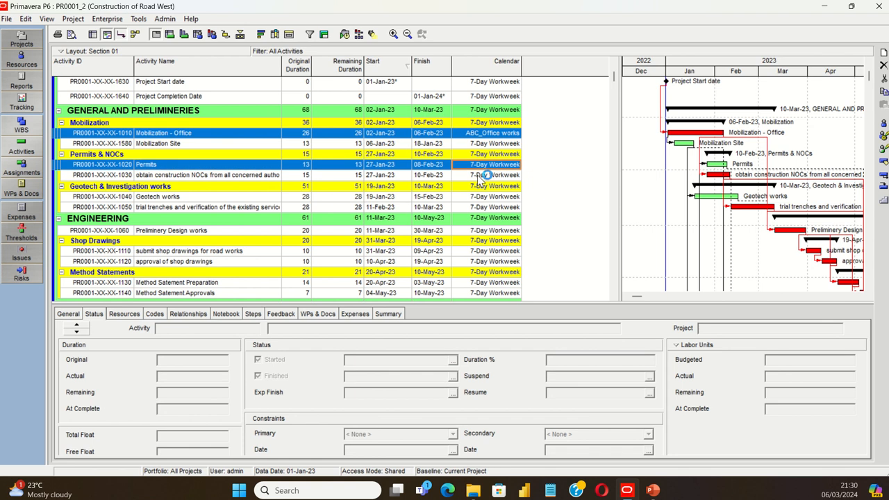
pyautogui.keyDown('ctrl'); pyautogui.click(479, 176); pyautogui.keyUp('ctrl')
pyautogui.rightClick(486, 166)
pyautogui.click(522, 217)
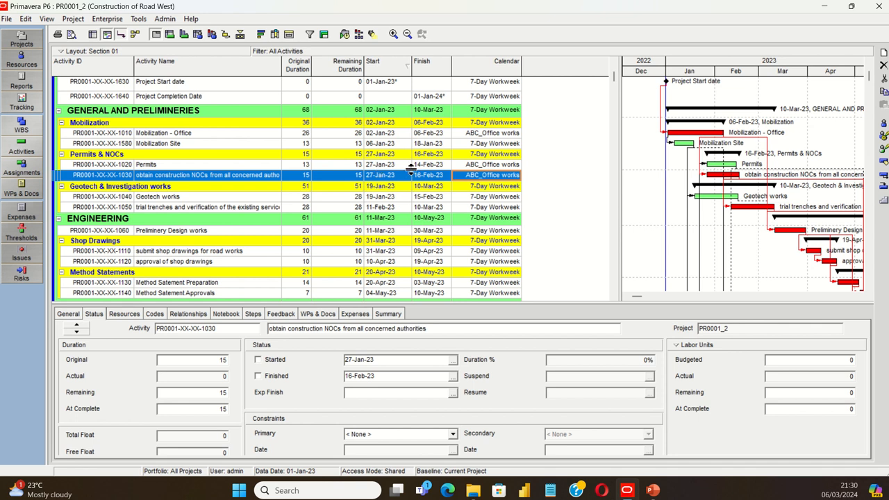
# - Assign the project calendar ABC_Client Approval to the approval of shop drawings activity
pyautogui.scroll(-1, 411, 170)
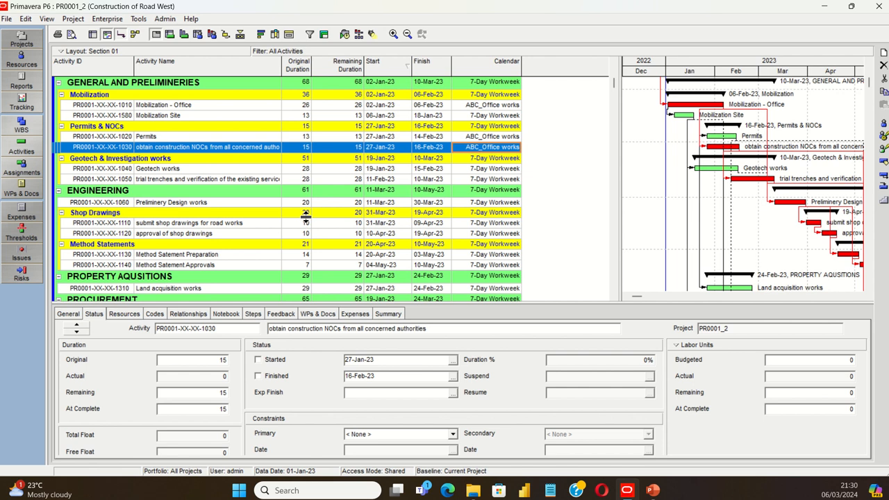
pyautogui.scroll(-1, 308, 218)
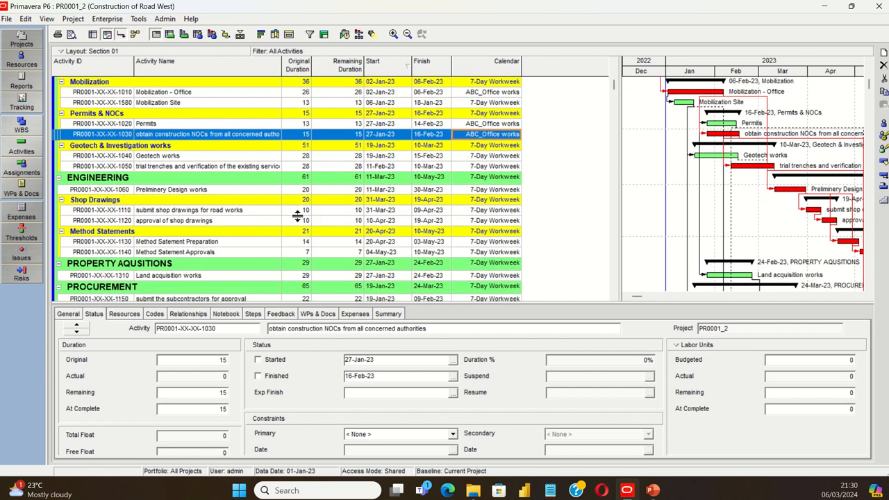
pyautogui.click(498, 221)
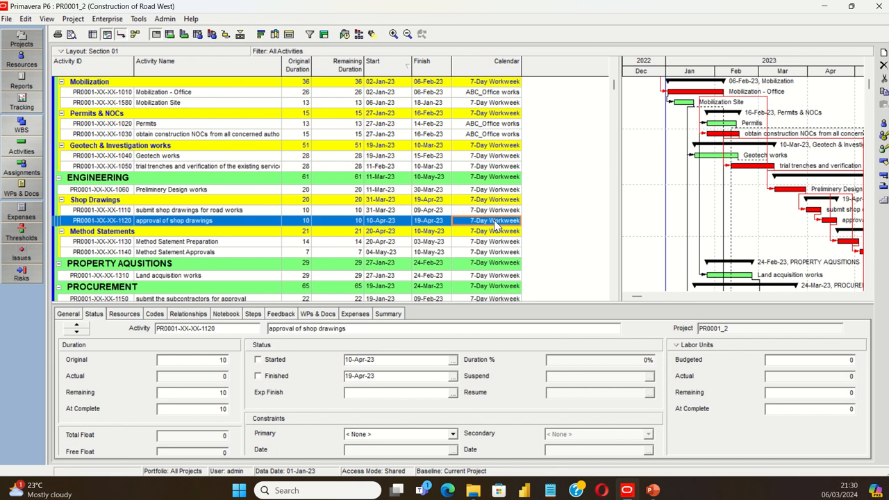
pyautogui.click(517, 223)
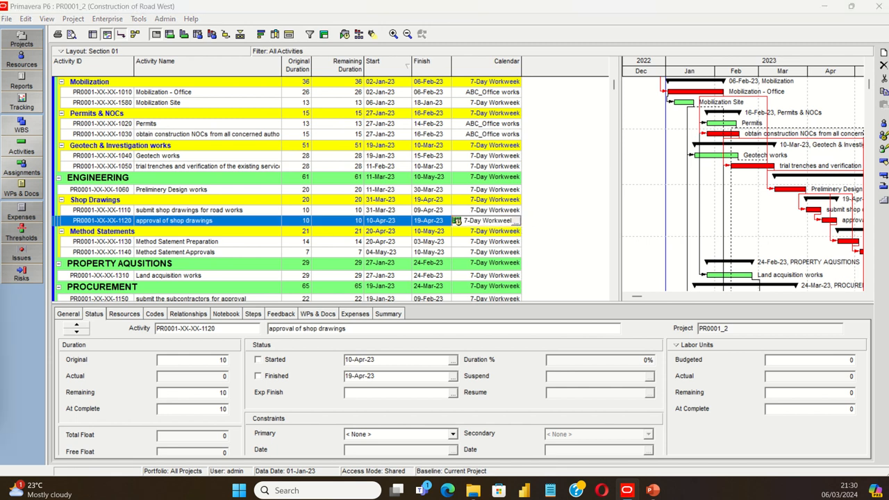
pyautogui.click(517, 220)
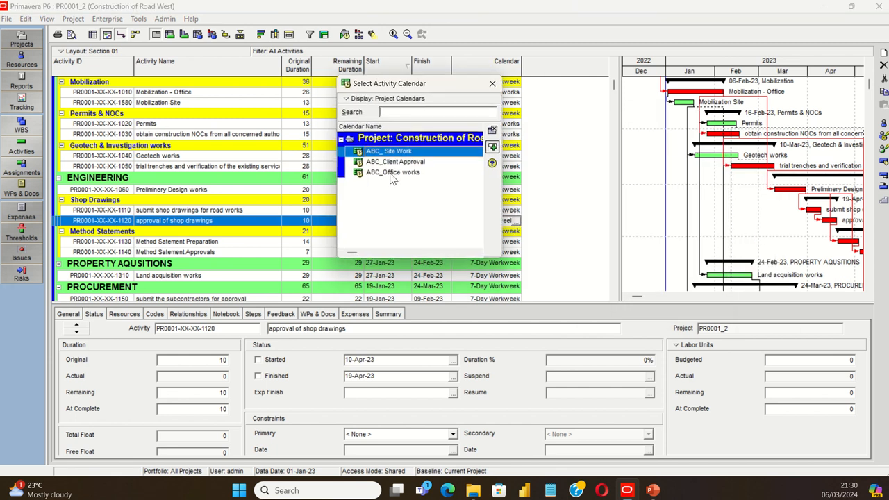
pyautogui.click(449, 164)
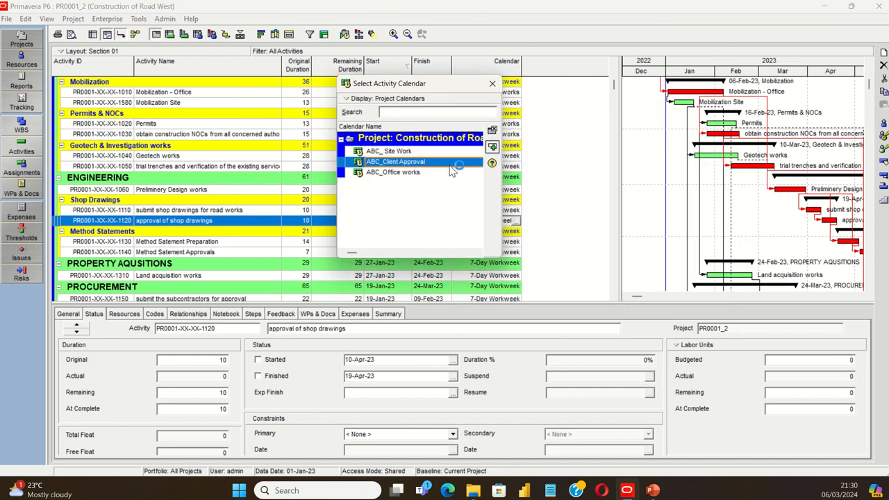
pyautogui.click(491, 147)
# - Fill down the ABC_Client Approval calendar from approval of shop drawings to the Method Statement Approvals and approve materials submittals activities
pyautogui.scroll(-1, 477, 223)
pyautogui.scroll(-1, 477, 224)
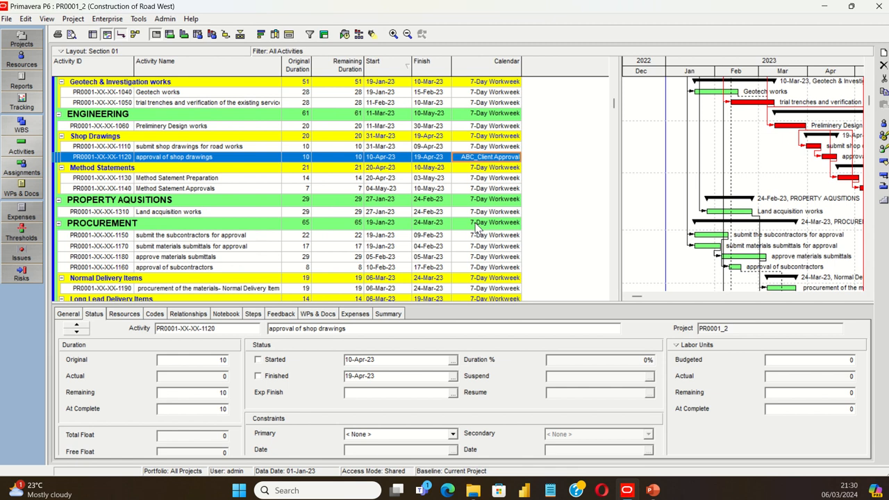
pyautogui.click(483, 179)
pyautogui.click(481, 159)
pyautogui.keyDown('ctrl'); pyautogui.click(484, 188); pyautogui.keyUp('ctrl')
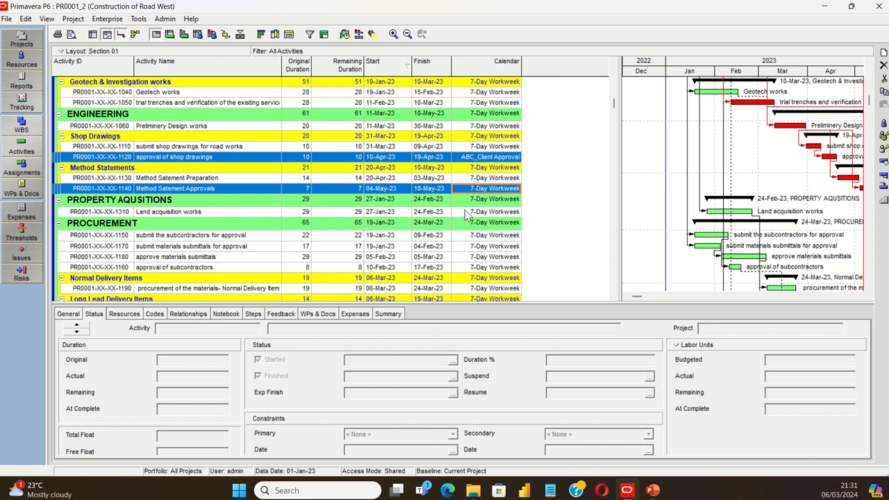
pyautogui.keyDown('ctrl'); pyautogui.click(483, 257); pyautogui.keyUp('ctrl')
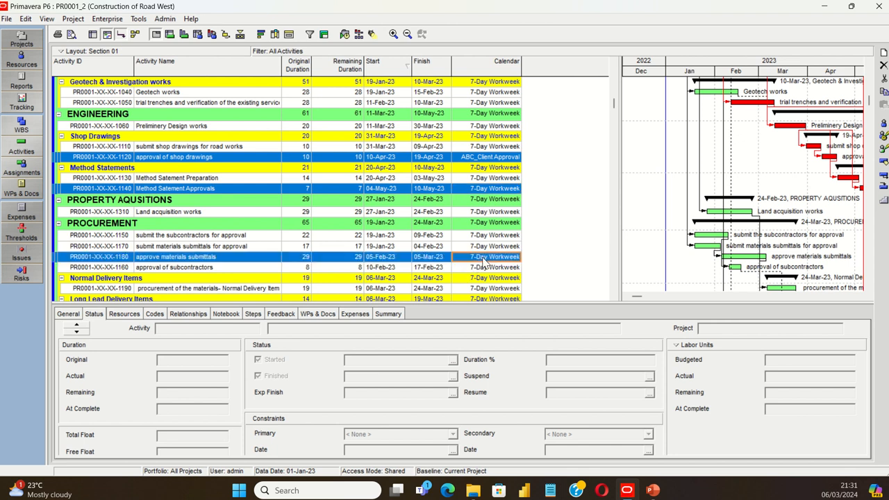
pyautogui.rightClick(485, 195)
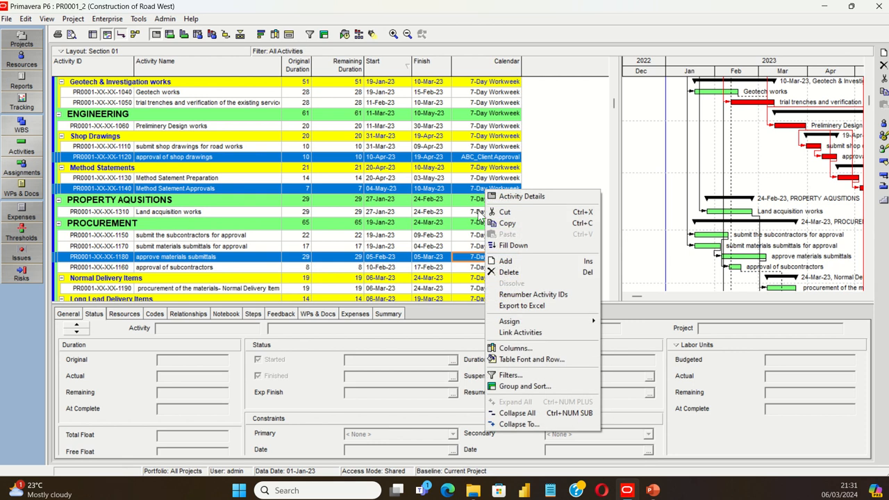
pyautogui.click(549, 240)
# - Remove the WBS grouping so the activities are listed without bands
pyautogui.scroll(2, 494, 254)
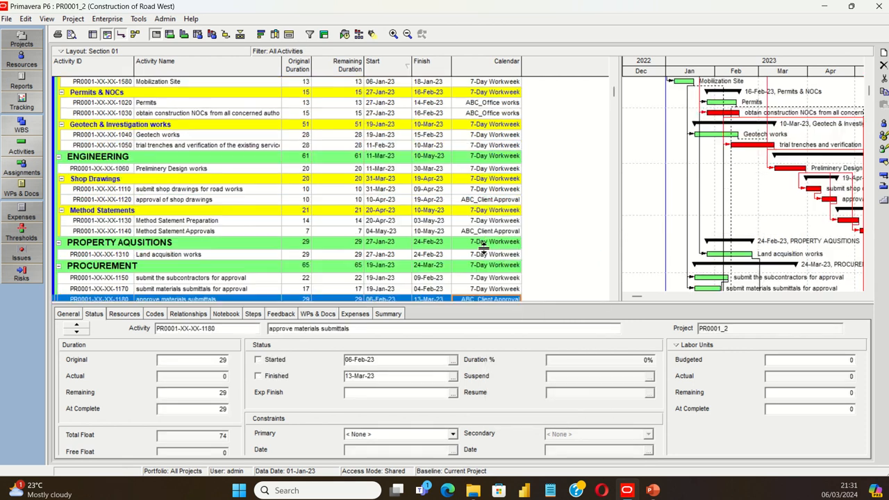
pyautogui.scroll(3, 490, 260)
pyautogui.scroll(2, 489, 257)
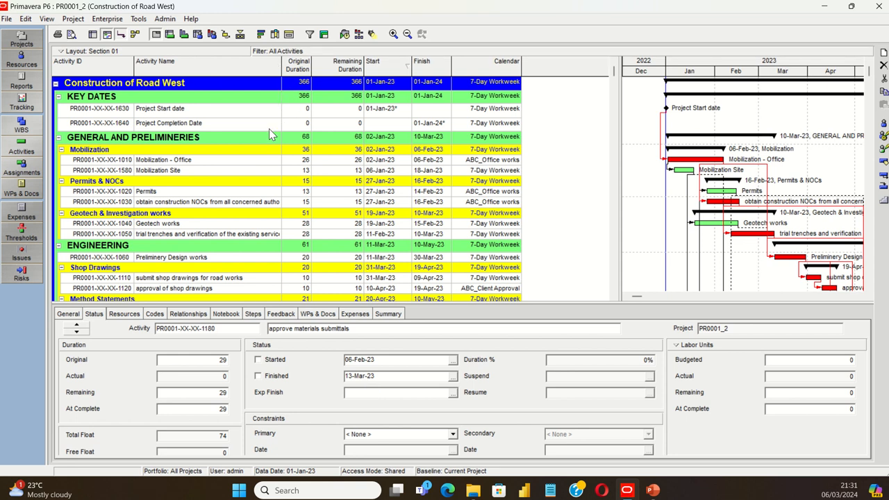
pyautogui.click(324, 34)
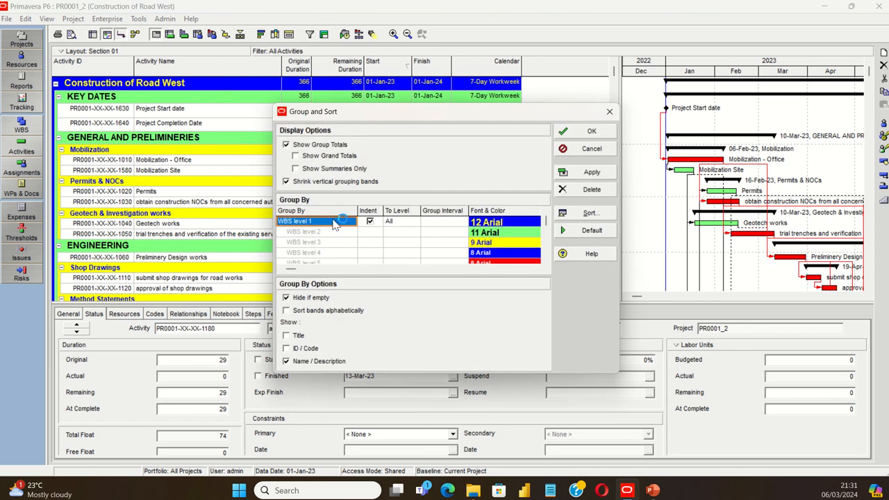
pyautogui.click(592, 189)
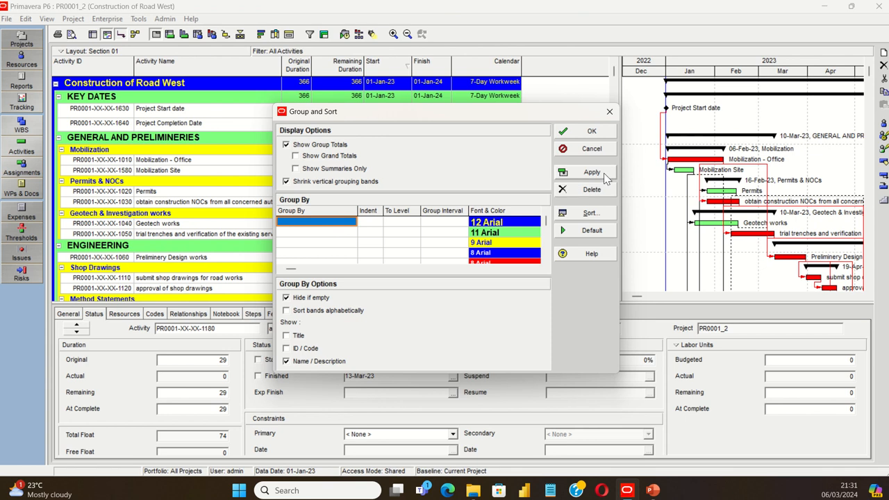
pyautogui.click(592, 171)
pyautogui.click(589, 133)
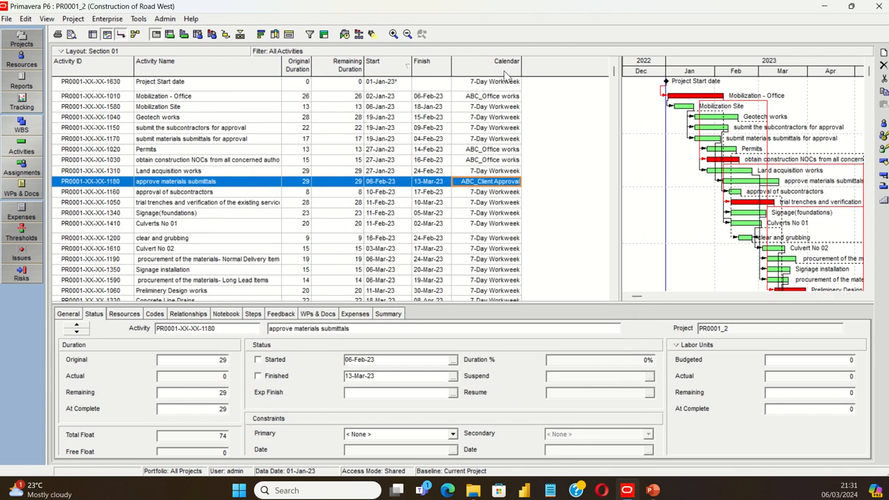
# - Sort the activity list by calendar and review which calendar each activity uses
pyautogui.click(506, 70)
pyautogui.scroll(5, 519, 144)
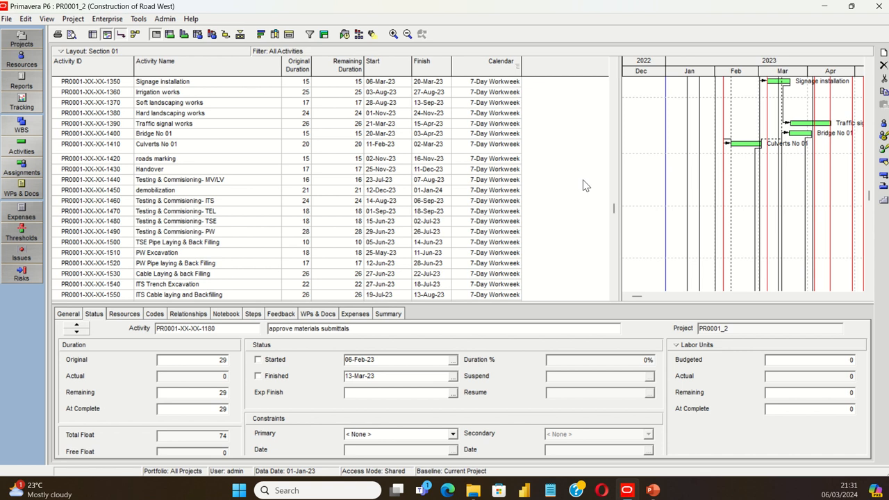
pyautogui.moveTo(616, 209); pyautogui.dragTo(602, 60)
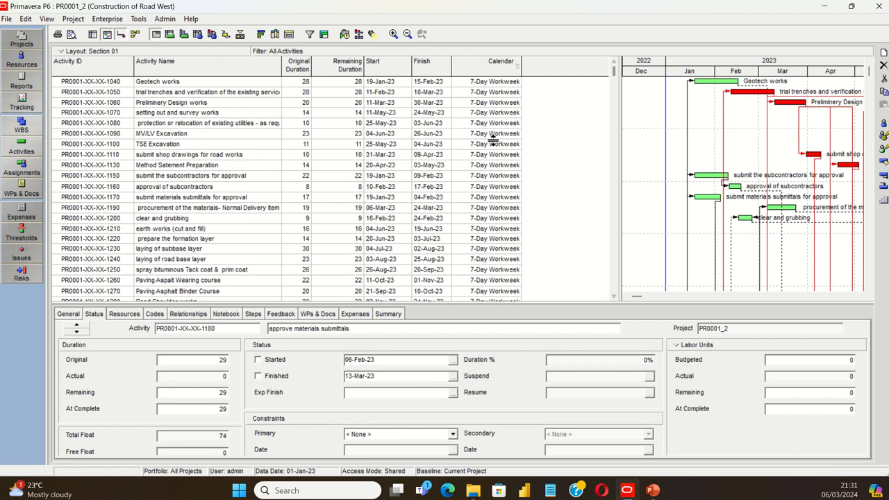
pyautogui.scroll(-13, 520, 228)
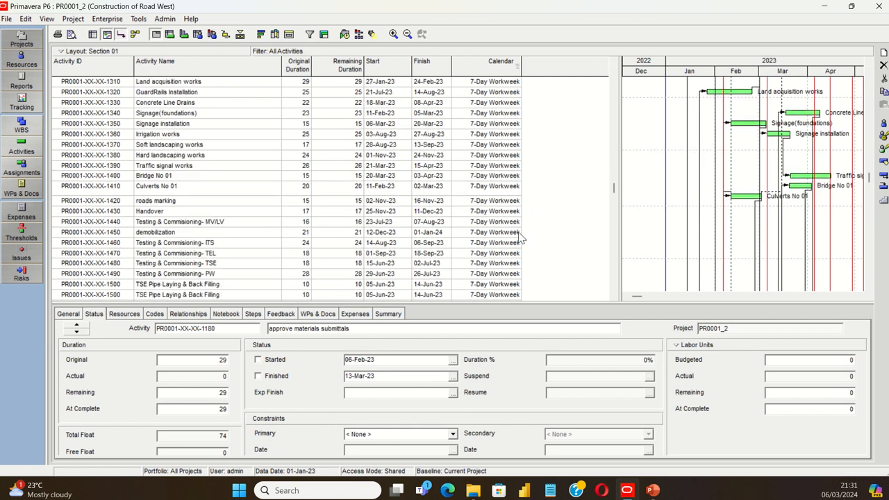
pyautogui.scroll(-3, 520, 232)
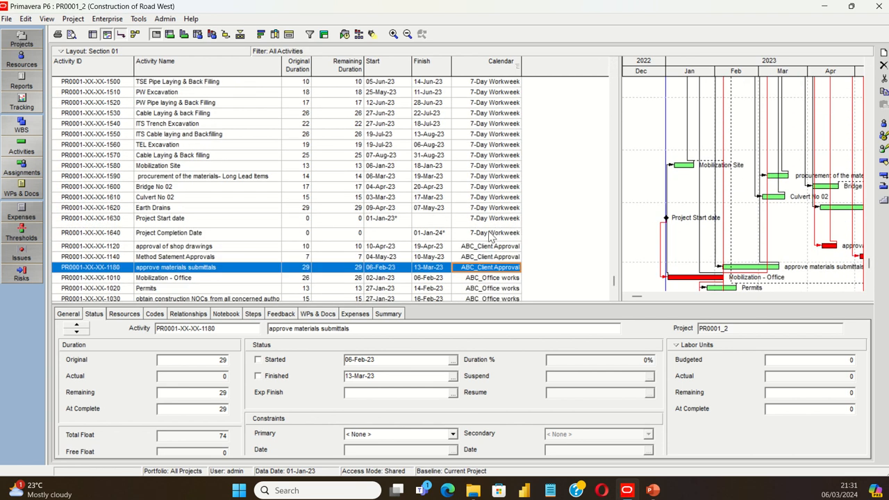
pyautogui.scroll(2, 514, 231)
pyautogui.scroll(-2, 644, 260)
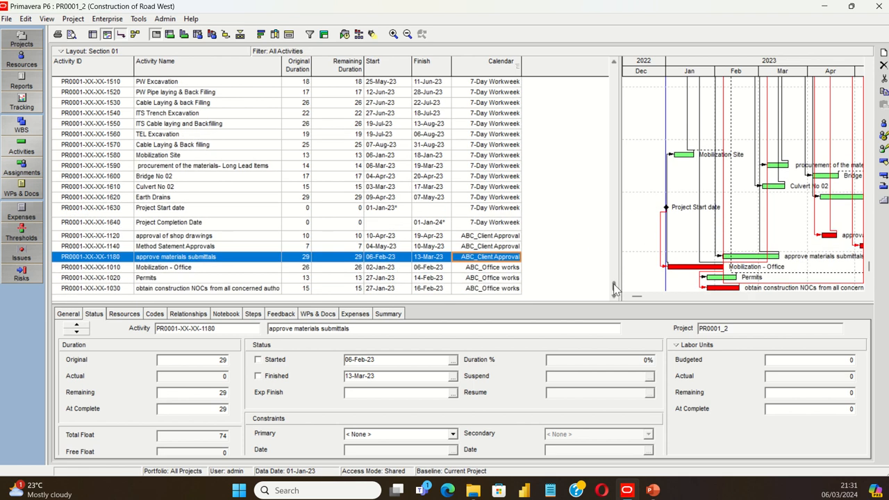
# - Assign the project calendar ABC_ Site Work to the Geotech works activity
pyautogui.moveTo(611, 286); pyautogui.dragTo(600, 58)
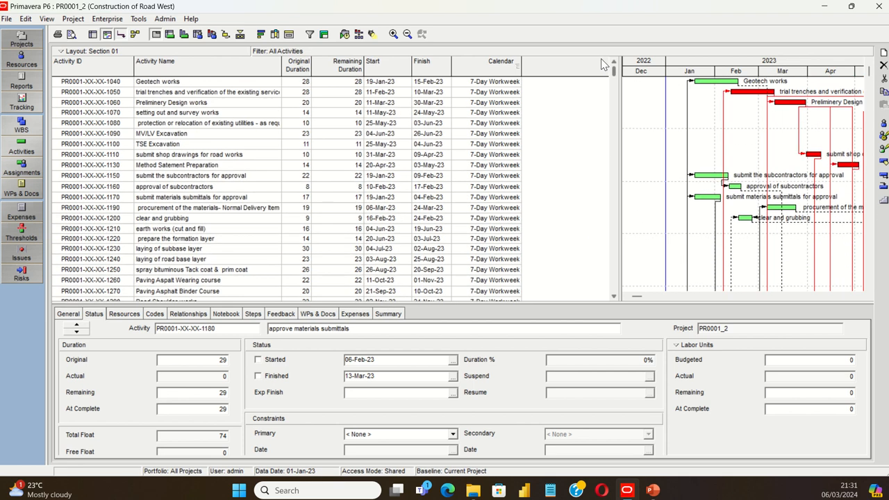
pyautogui.click(486, 84)
pyautogui.click(494, 86)
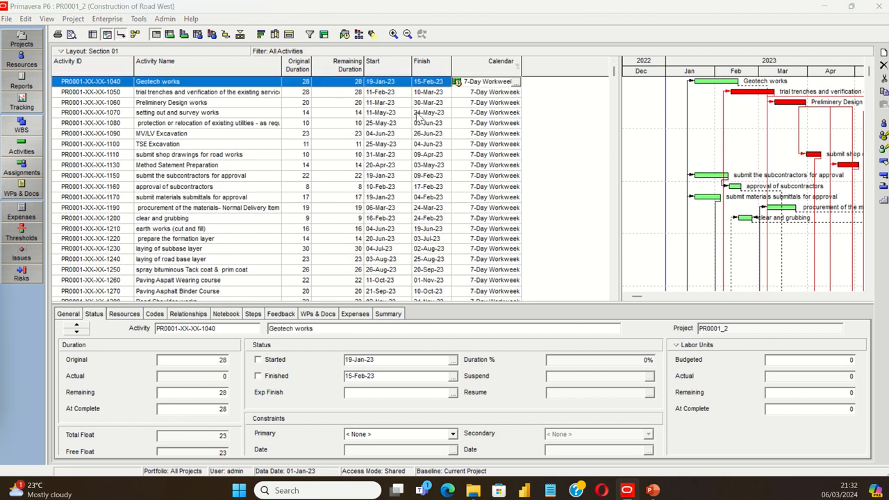
pyautogui.click(515, 82)
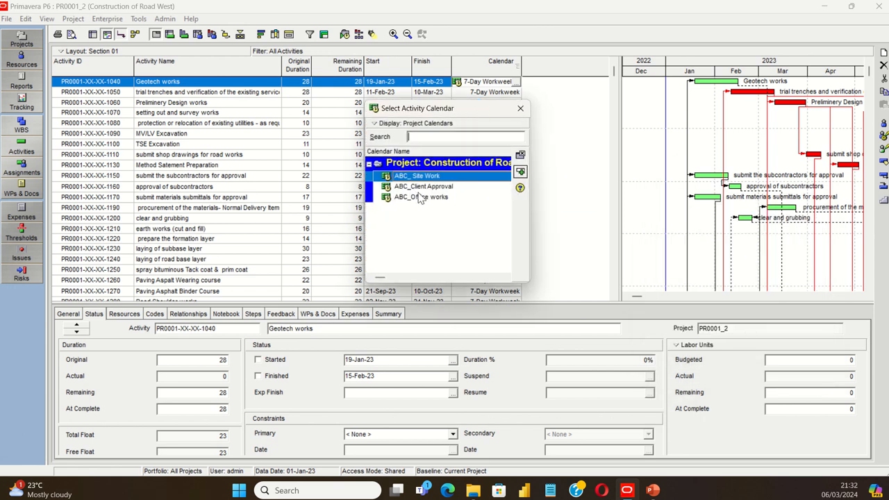
pyautogui.click(520, 173)
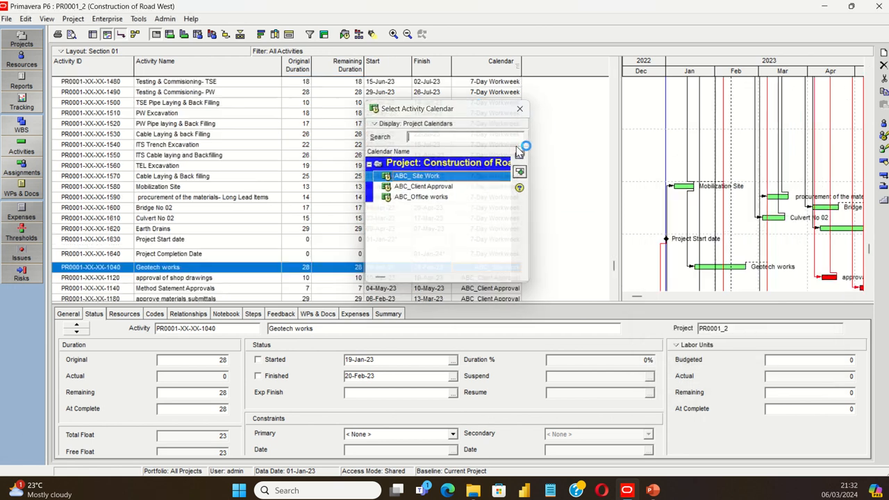
# - Examine the calendar-sorted activity list for the Geotech works calendar and the activities still on the 7-Day Workweek
pyautogui.scroll(5, 479, 219)
pyautogui.scroll(1, 478, 251)
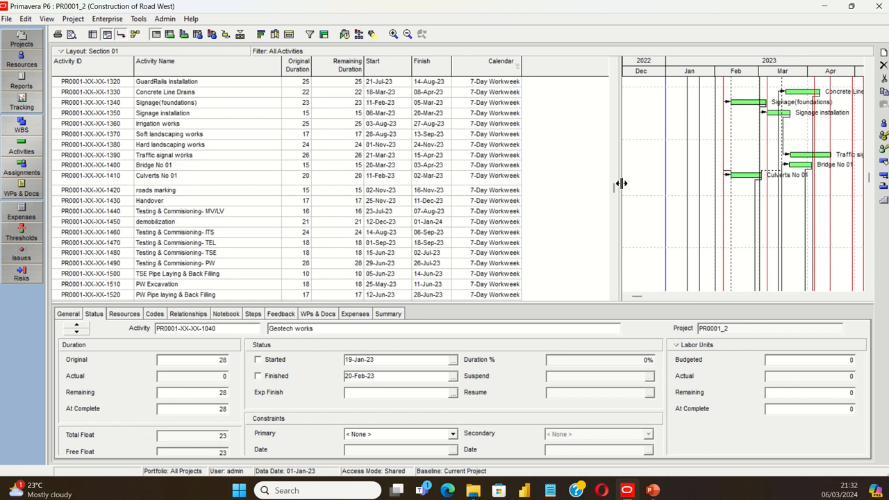
pyautogui.moveTo(613, 187); pyautogui.dragTo(599, 64)
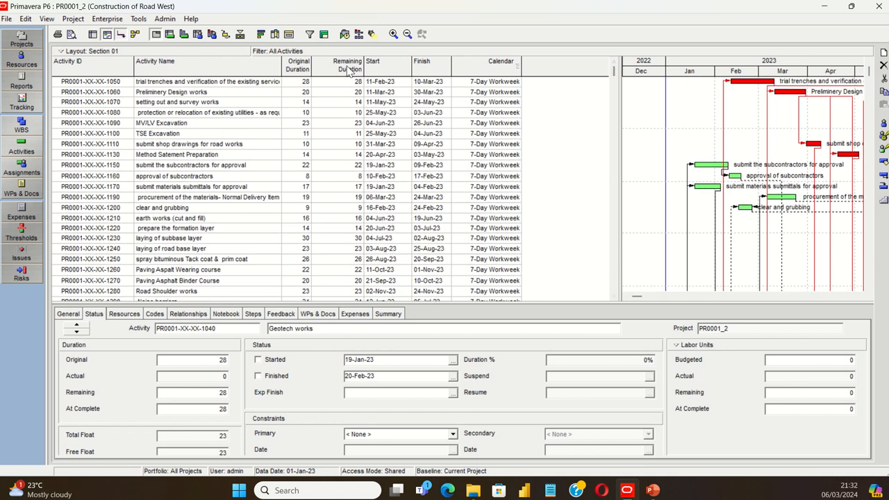
pyautogui.scroll(-13, 497, 225)
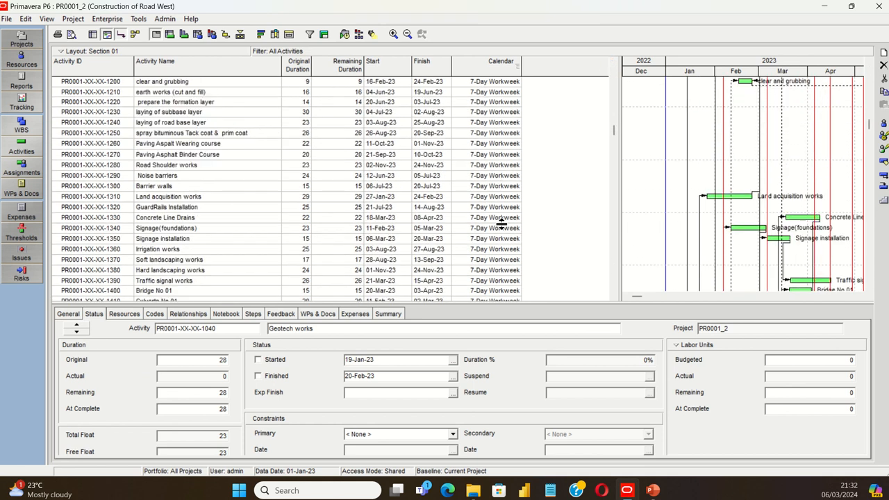
pyautogui.scroll(-3, 497, 235)
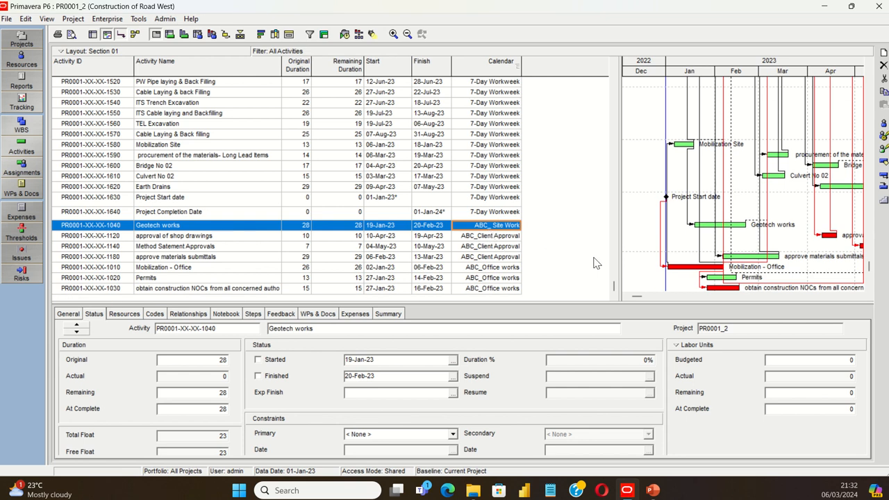
pyautogui.moveTo(610, 287); pyautogui.dragTo(566, 76)
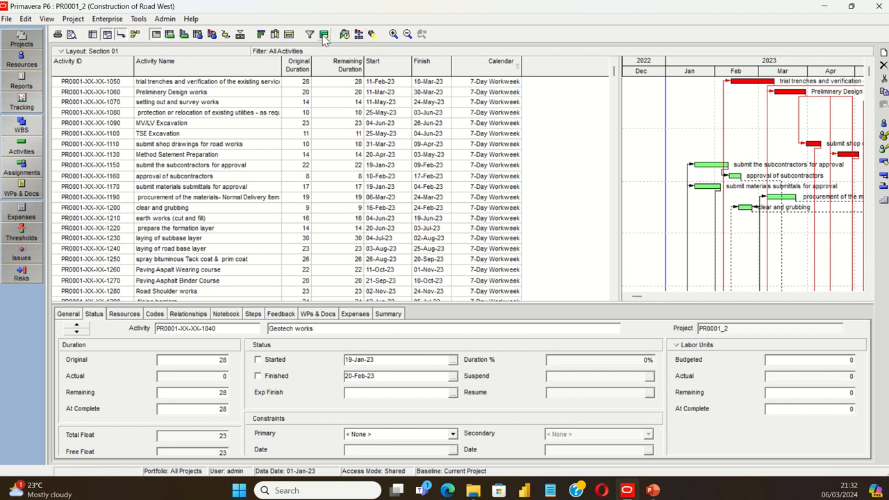
pyautogui.click(290, 36)
pyautogui.rightClick(490, 70)
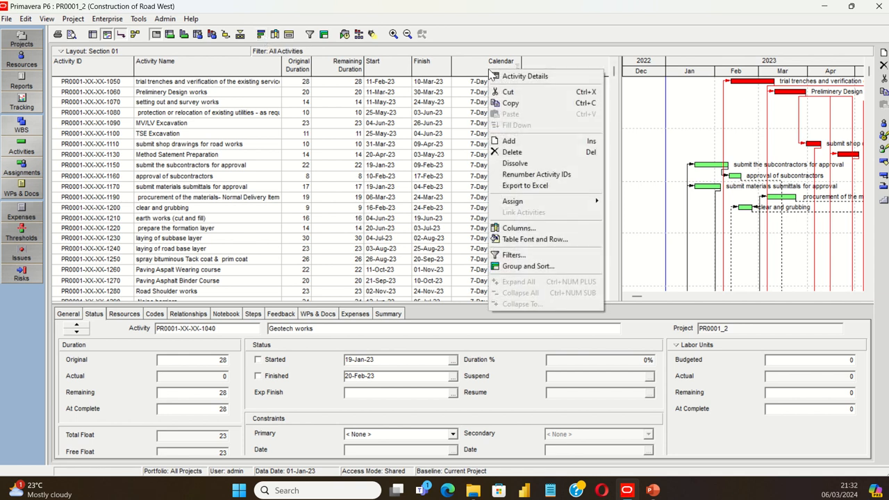
pyautogui.click(511, 13)
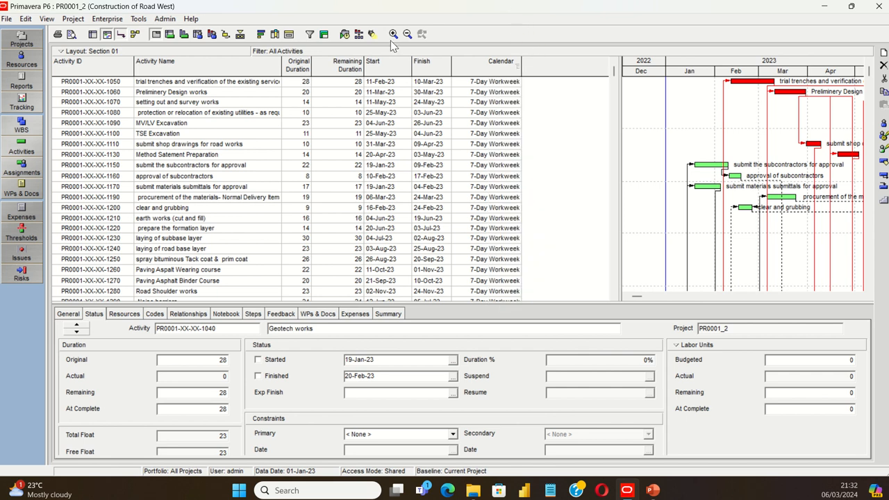
pyautogui.click(165, 18)
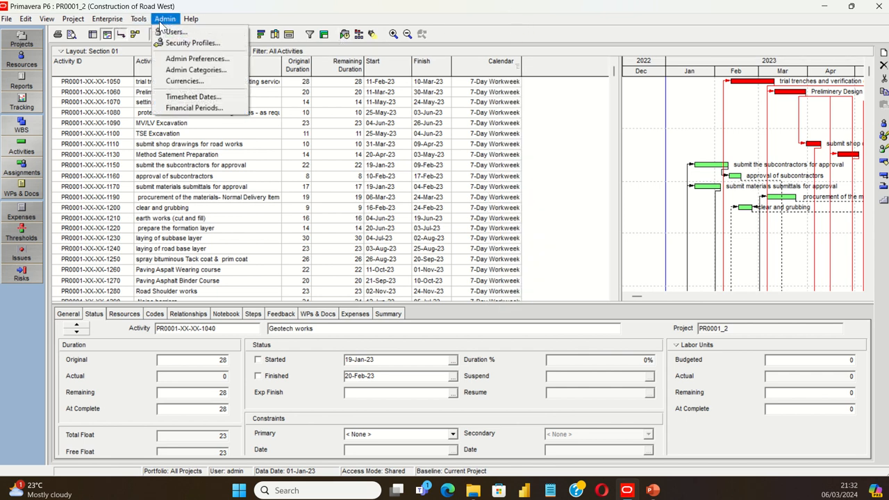
pyautogui.moveTo(142, 19)
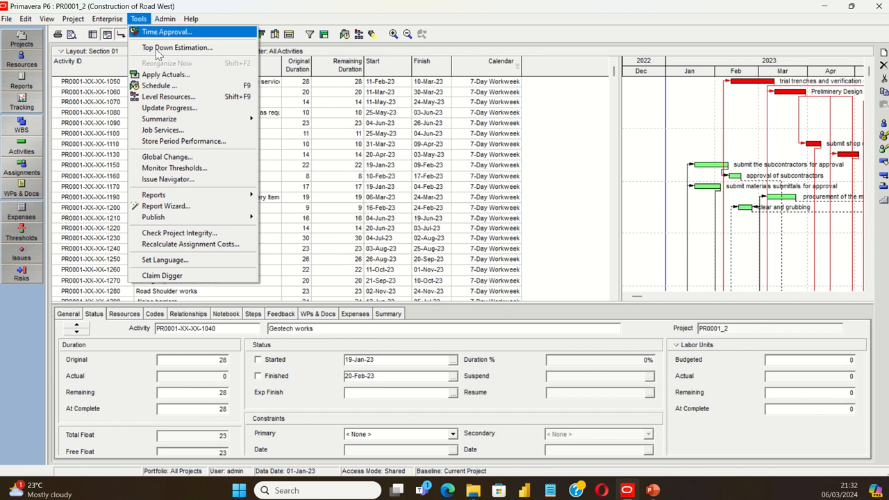
pyautogui.click(515, 38)
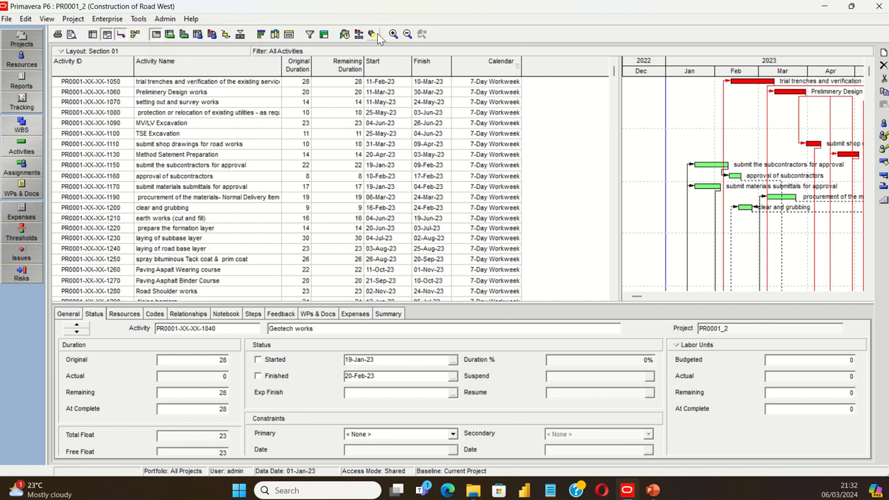
pyautogui.click(324, 34)
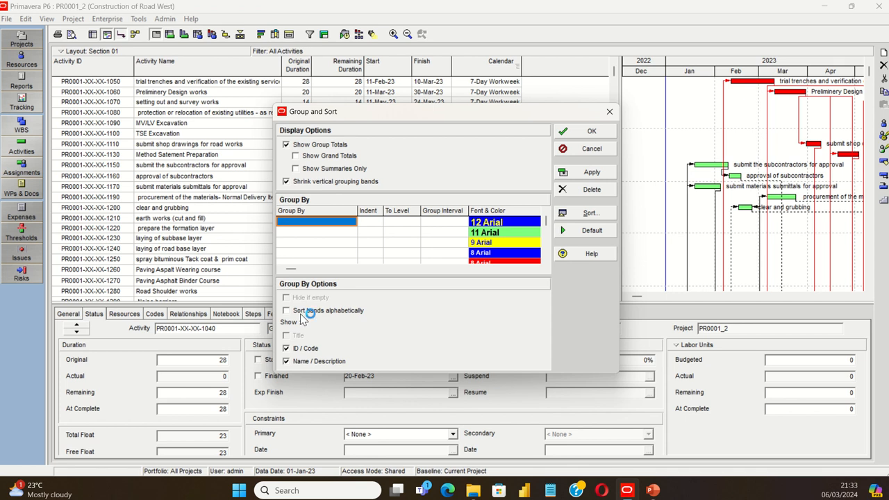
pyautogui.click(608, 112)
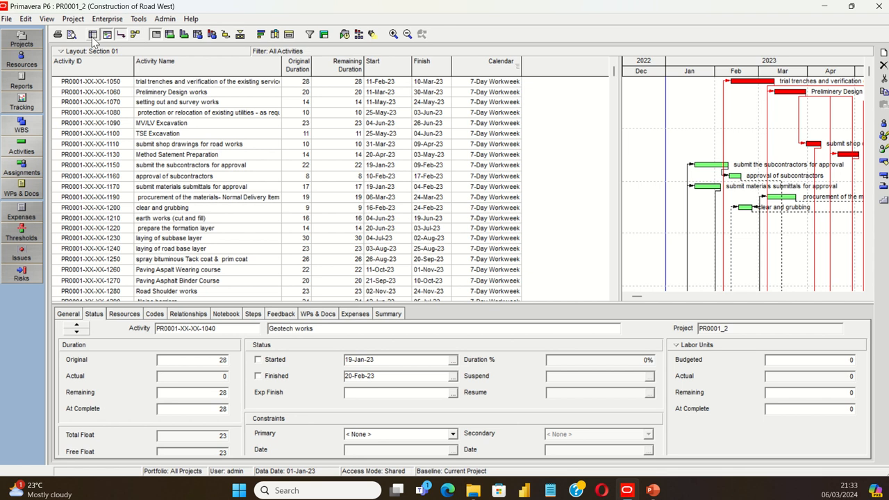
pyautogui.click(47, 19)
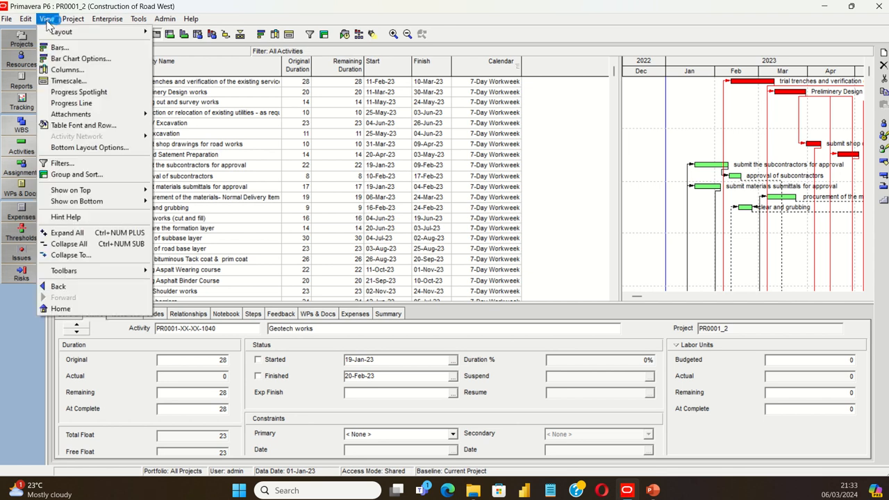
pyautogui.moveTo(82, 21)
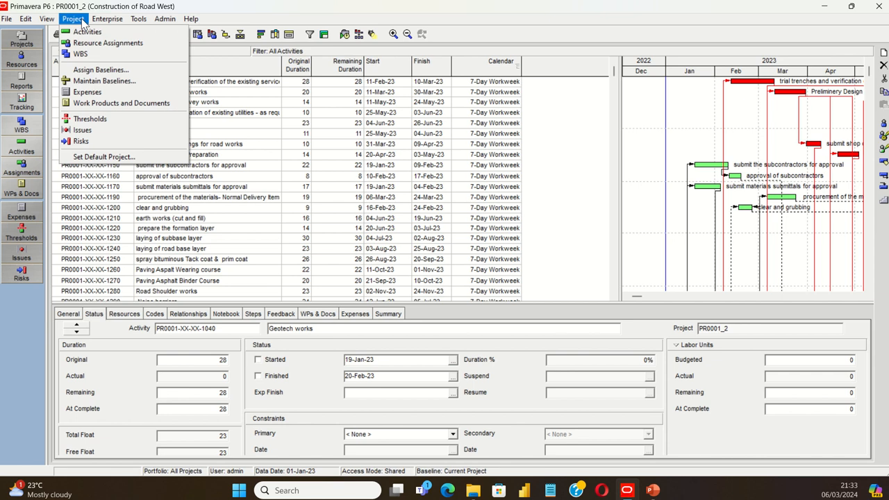
pyautogui.moveTo(120, 22)
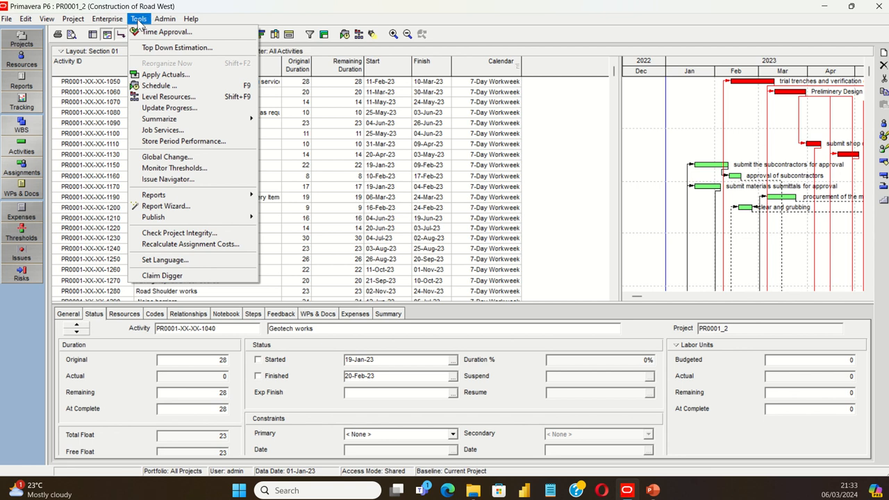
pyautogui.click(558, 151)
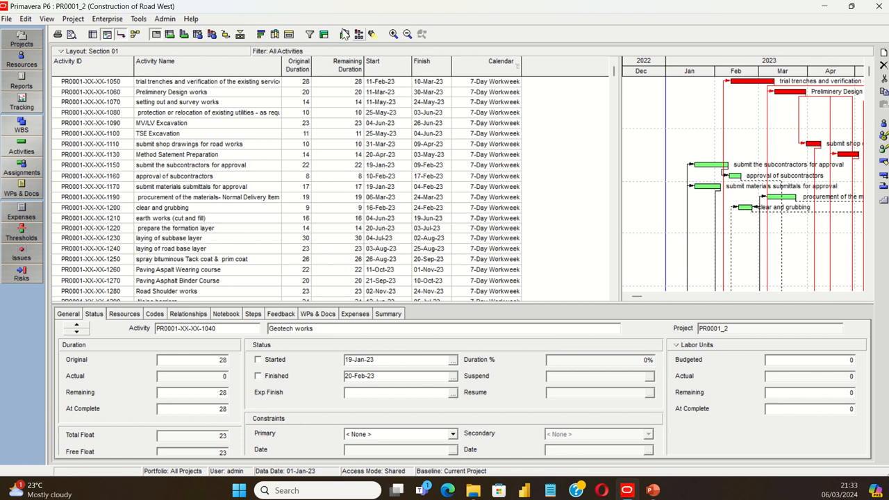
pyautogui.click(192, 20)
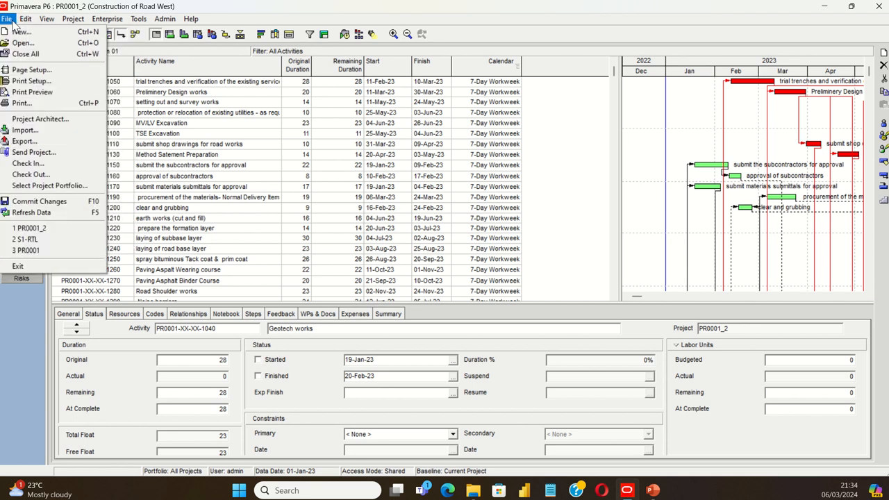
# - Reverse the calendar sort so activities on the ABC calendars are listed ahead of those on the 7-Day Workweek
pyautogui.click(577, 116)
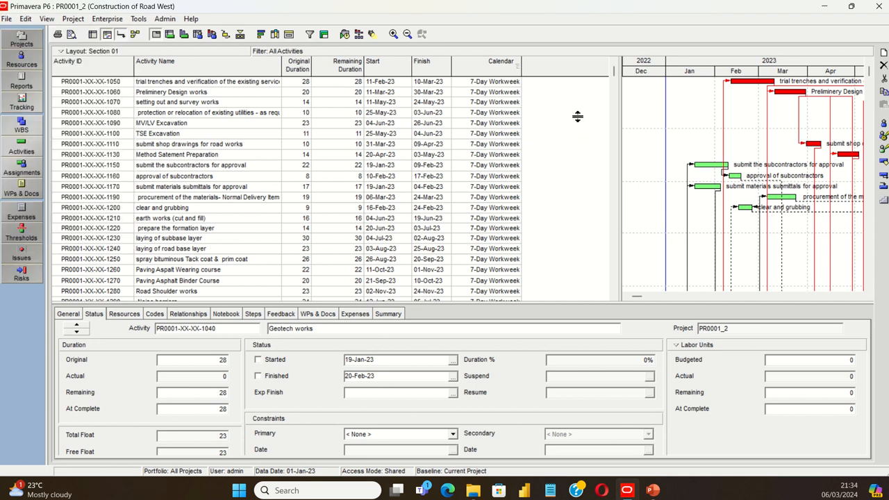
pyautogui.click(496, 82)
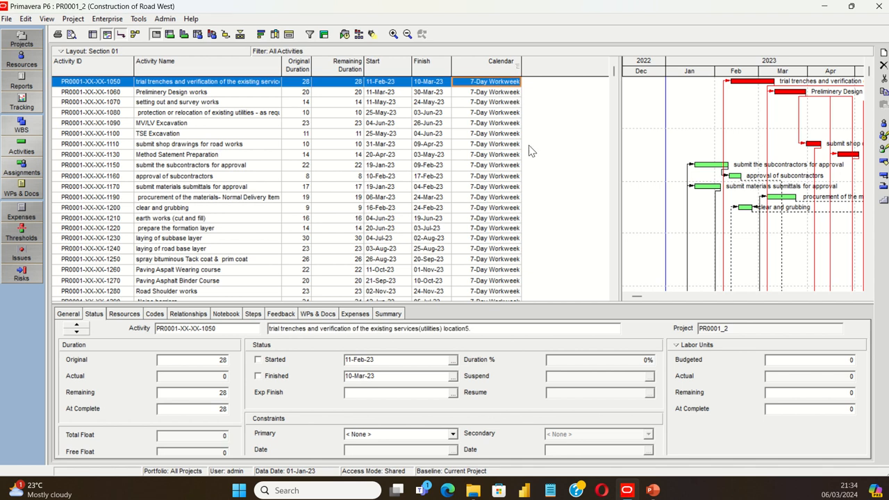
pyautogui.scroll(-8, 530, 151)
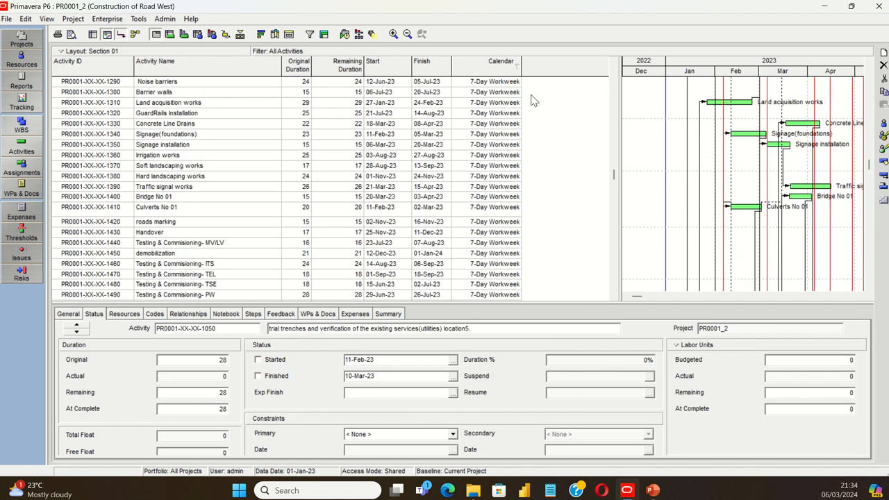
pyautogui.scroll(8, 557, 149)
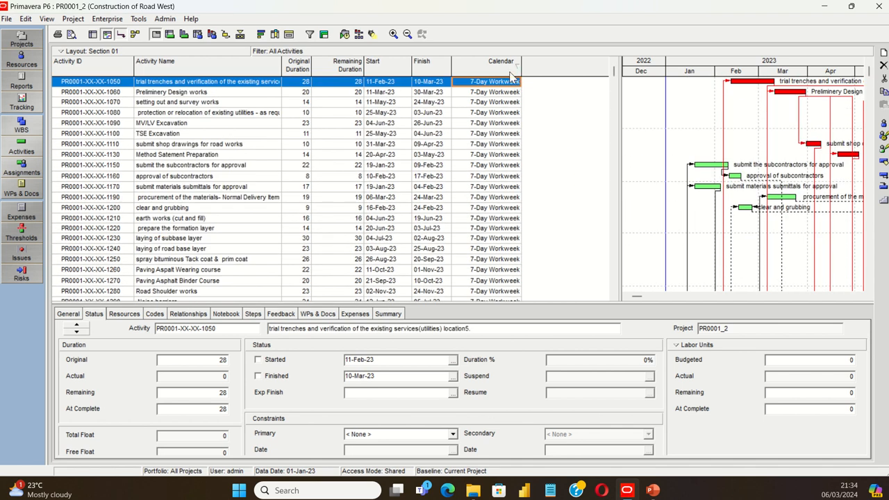
pyautogui.scroll(-10, 554, 159)
pyautogui.scroll(-3, 602, 152)
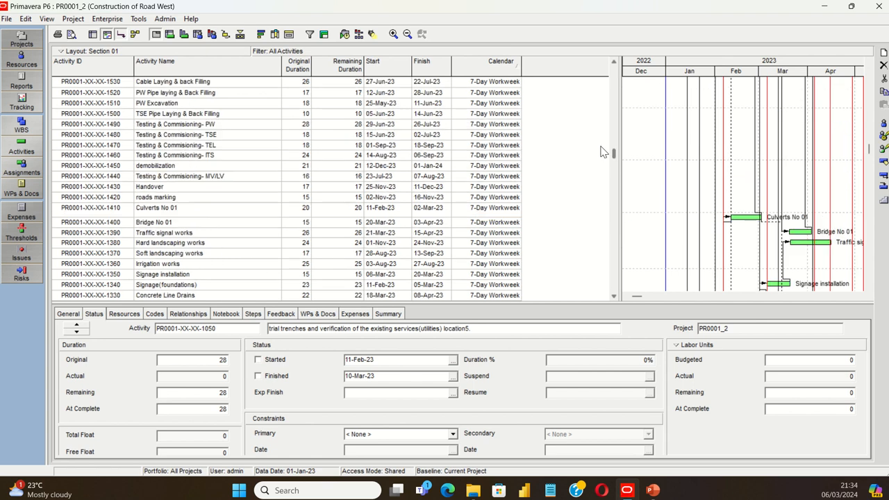
pyautogui.scroll(6, 603, 152)
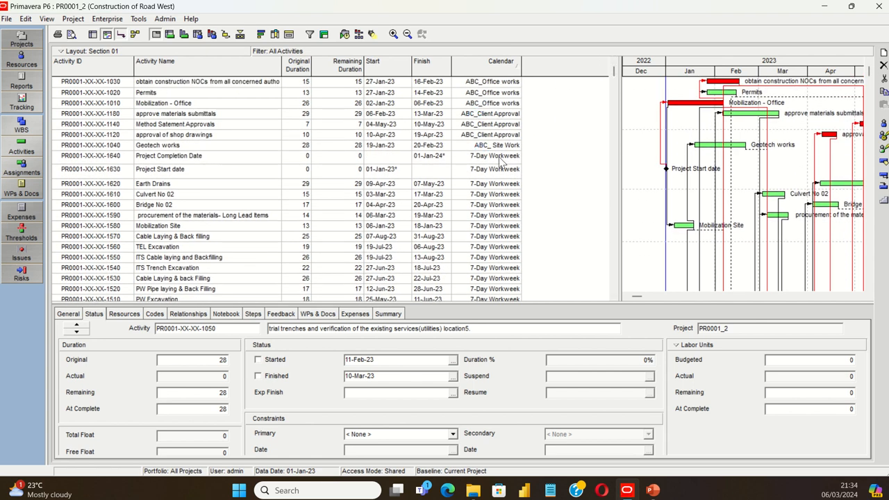
# - Assign the project calendar ABC_ Site Work to the Project Completion Date milestone
pyautogui.click(501, 158)
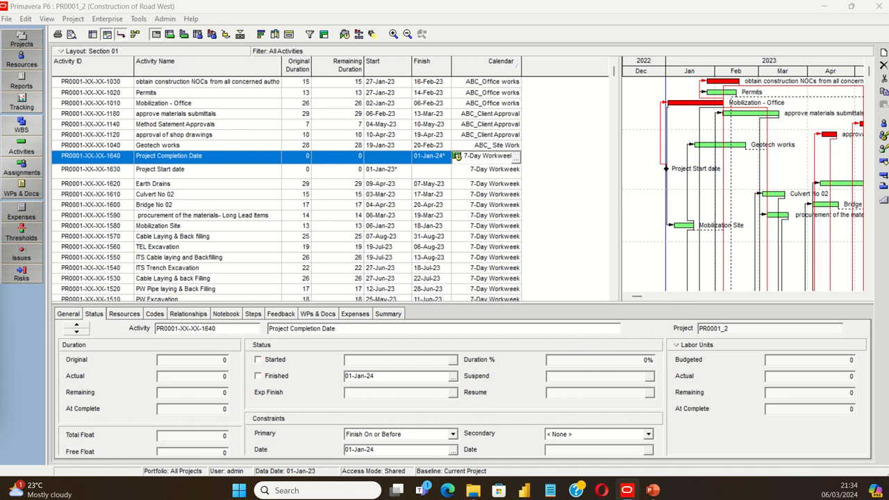
pyautogui.click(515, 159)
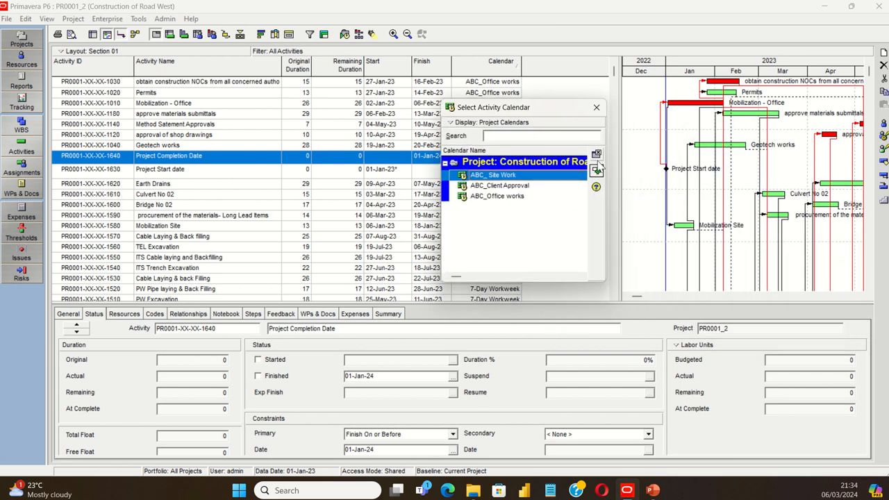
pyautogui.click(597, 172)
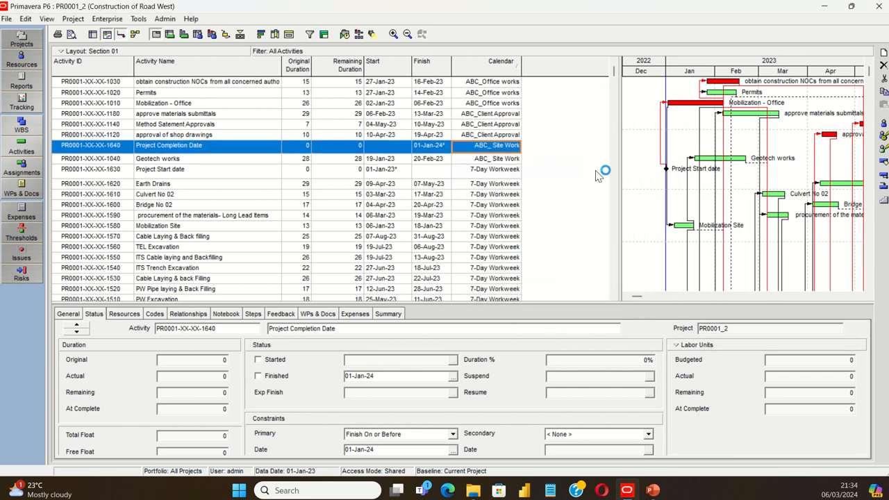
pyautogui.click(499, 158)
pyautogui.click(498, 147)
pyautogui.click(502, 160)
pyautogui.scroll(-6, 514, 164)
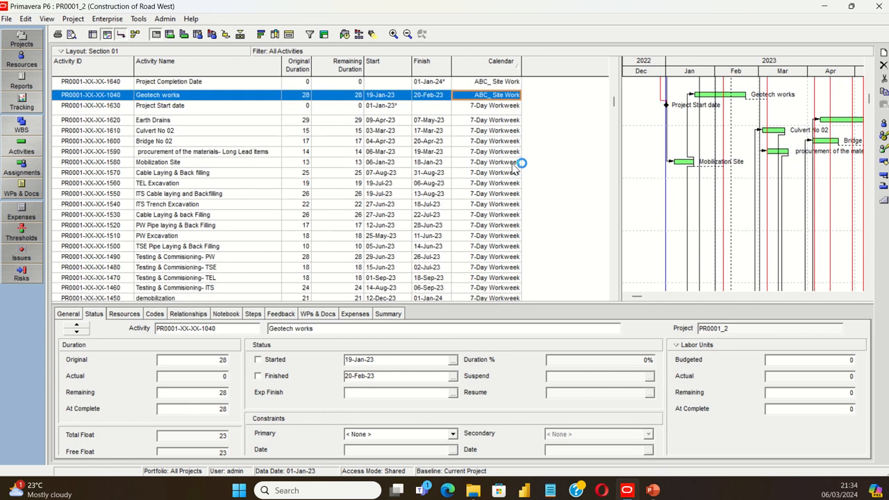
pyautogui.scroll(5, 514, 160)
# - Fill the ABC_ Site Work calendar down from Project Completion Date through the last activity in the list
pyautogui.click(498, 134)
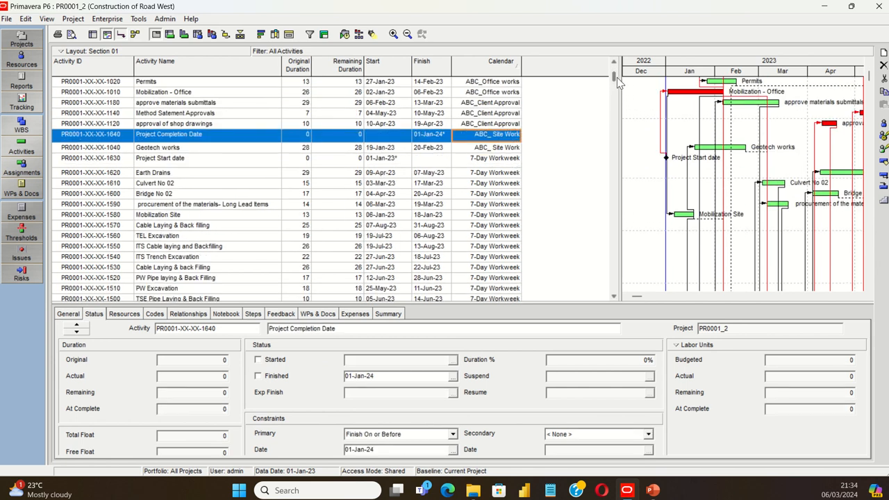
pyautogui.scroll(-1, 611, 102)
pyautogui.moveTo(611, 102); pyautogui.dragTo(590, 292)
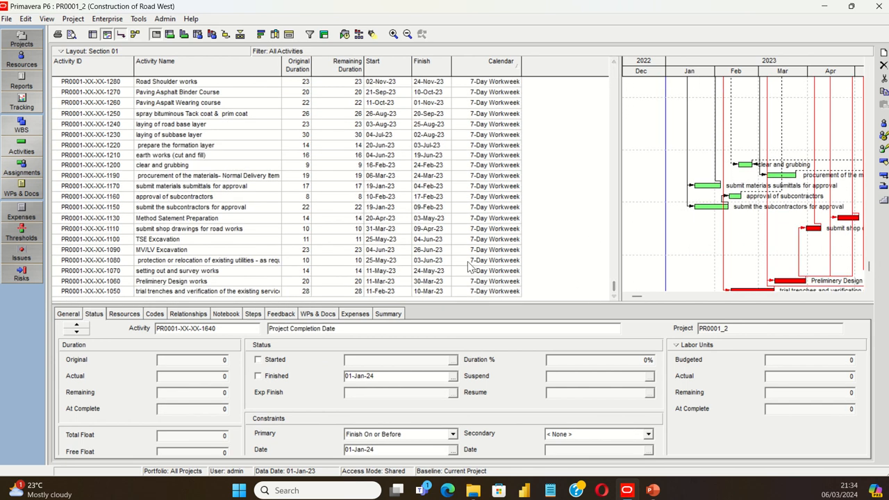
pyautogui.click(490, 291)
pyautogui.hotkey('ctrl', 'a')
pyautogui.rightClick(495, 130)
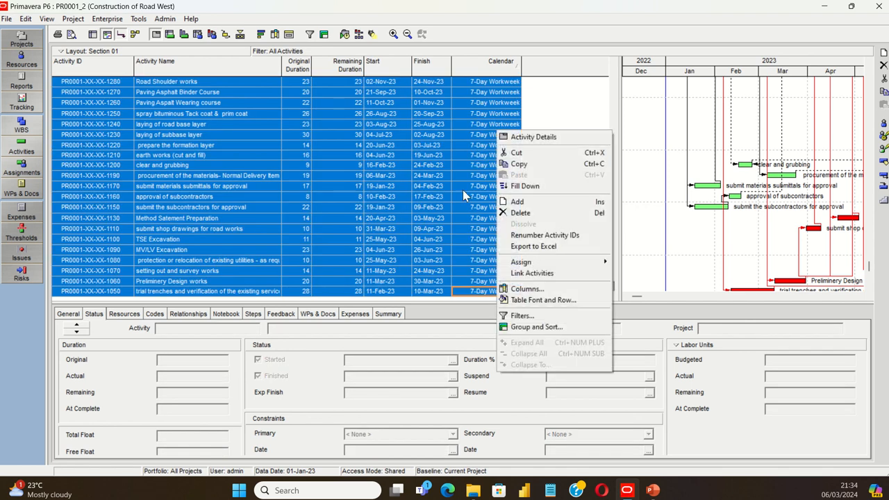
pyautogui.click(528, 185)
pyautogui.scroll(4, 546, 211)
pyautogui.moveTo(614, 220); pyautogui.dragTo(608, 54)
pyautogui.click(547, 151)
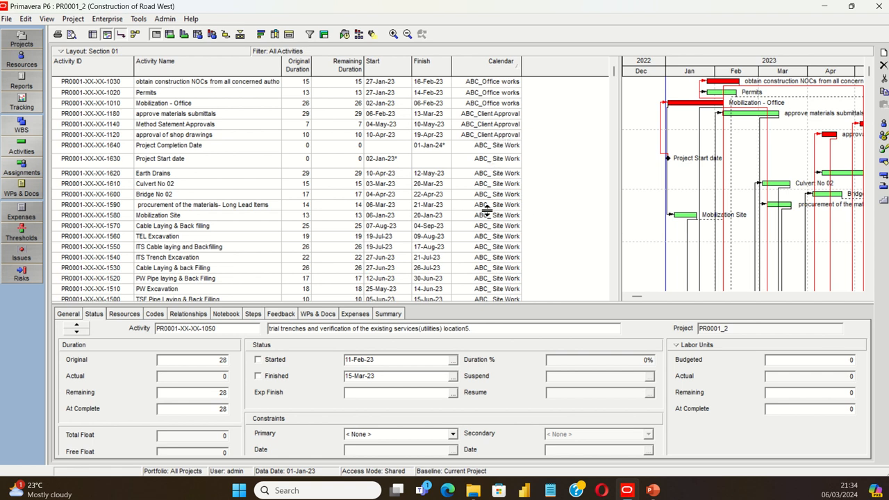
pyautogui.click(496, 146)
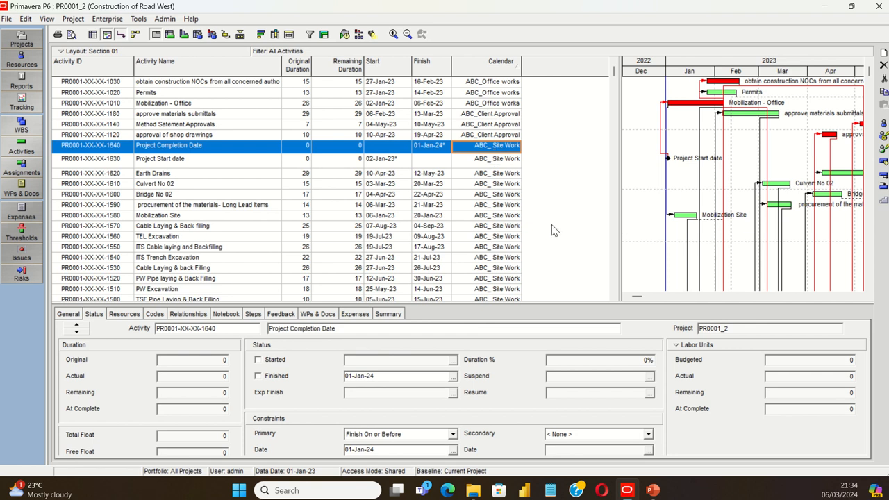
# - Group the activity list by WBS again, with all levels included
pyautogui.click(324, 34)
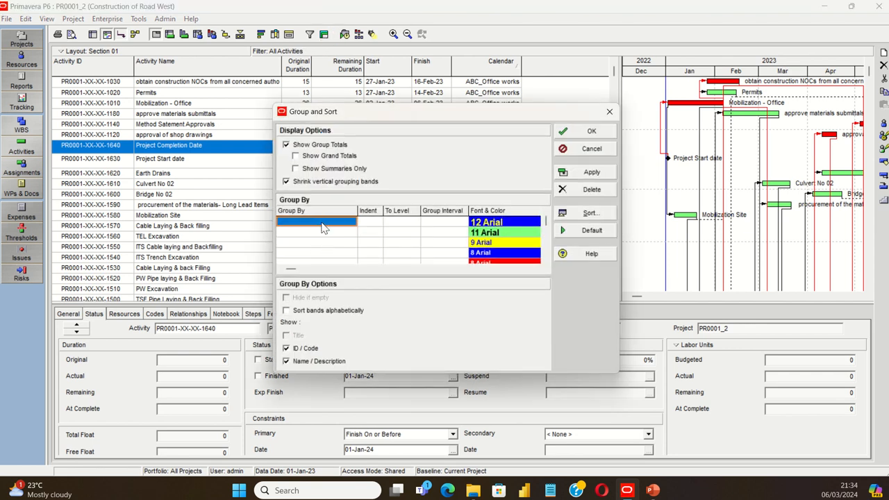
pyautogui.click(323, 223)
pyautogui.write('wb')
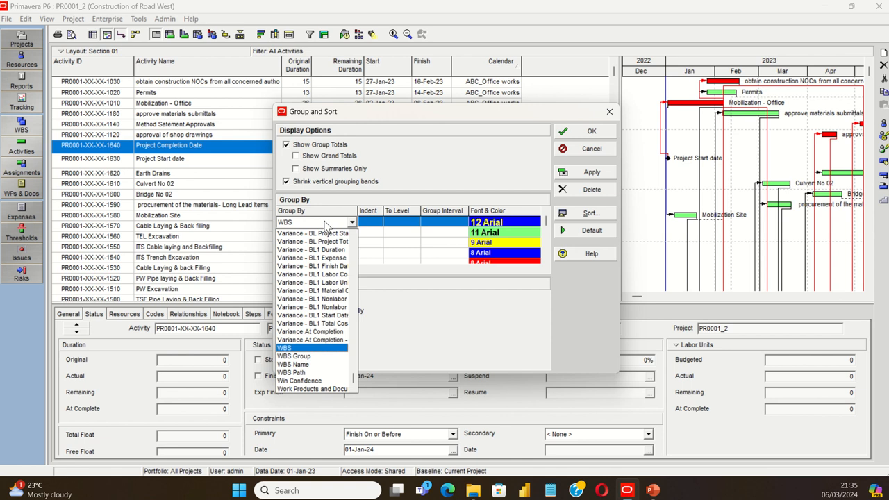
pyautogui.scroll(-10, 313, 252)
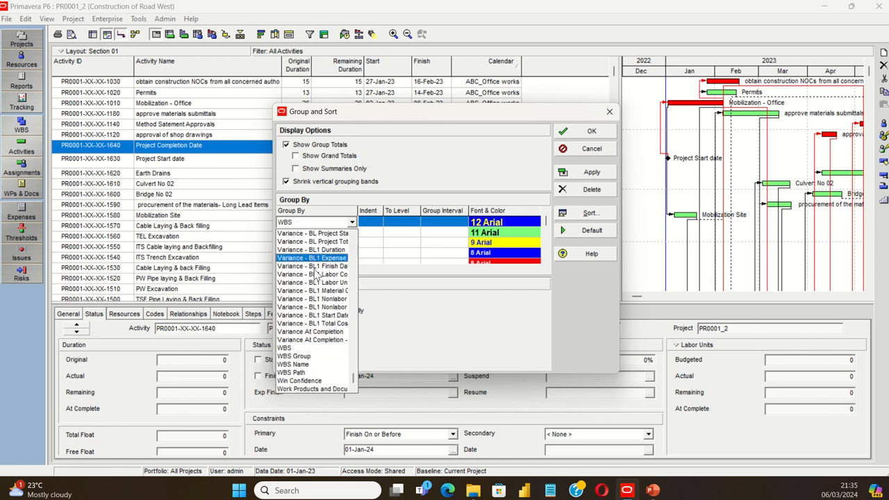
pyautogui.click(301, 349)
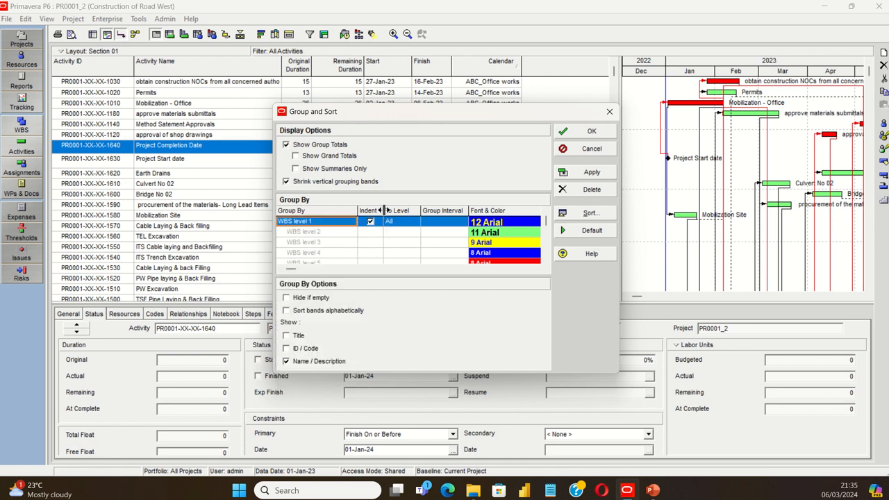
pyautogui.click(598, 172)
pyautogui.click(592, 133)
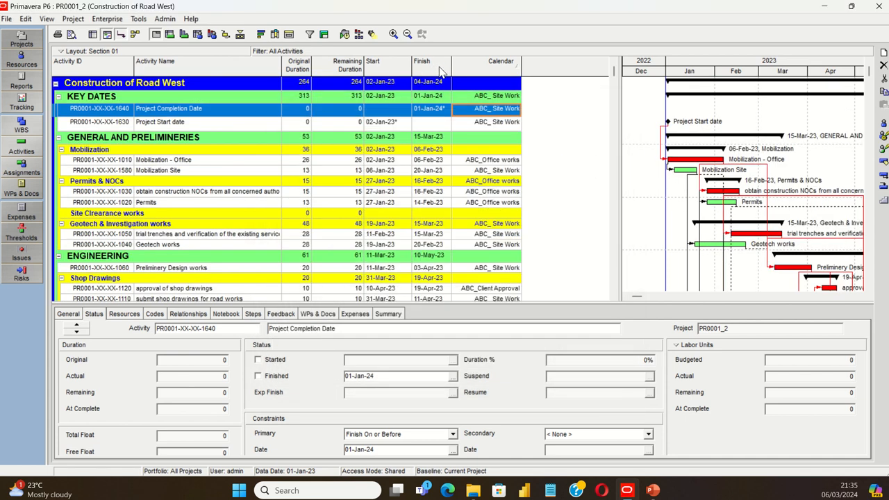
# - Sort the activities by finish date within the WBS bands and review the calendars assigned throughout the project
pyautogui.click(440, 65)
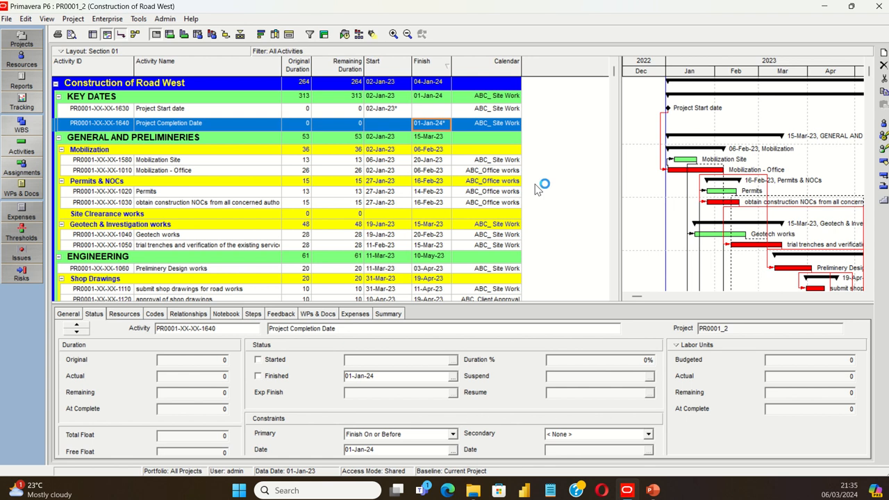
pyautogui.scroll(-15, 535, 177)
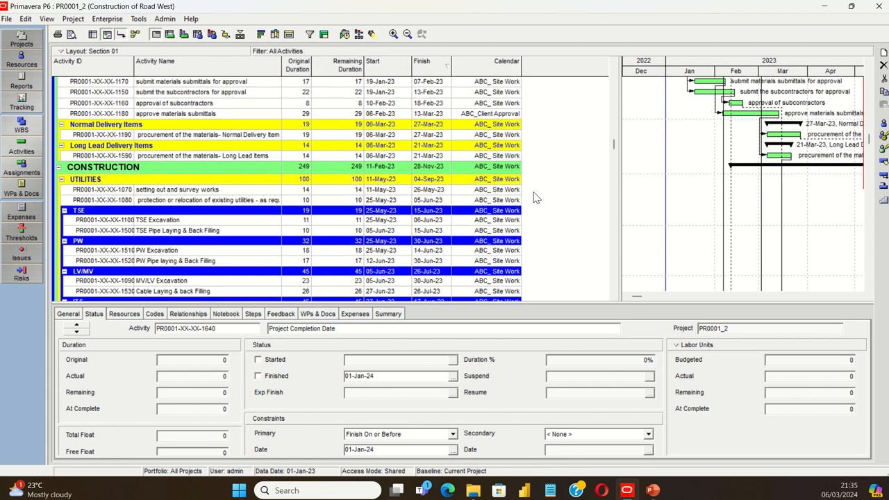
pyautogui.scroll(-6, 533, 190)
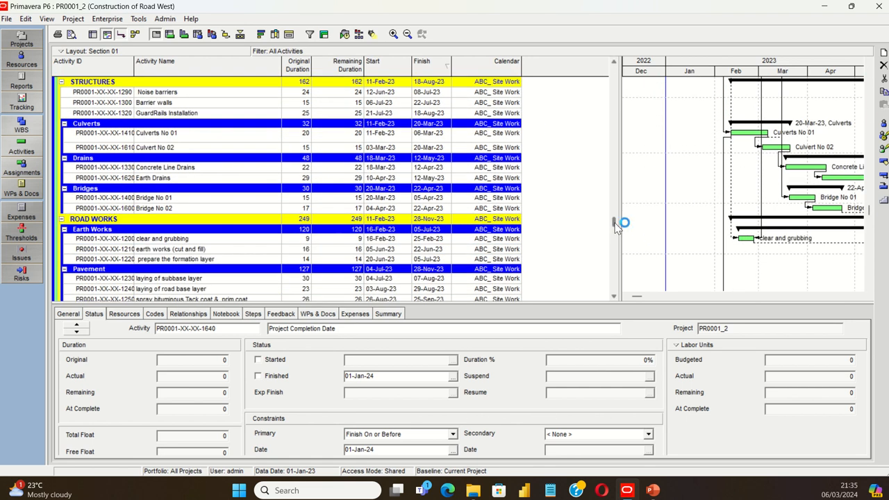
pyautogui.moveTo(614, 219); pyautogui.dragTo(597, 93)
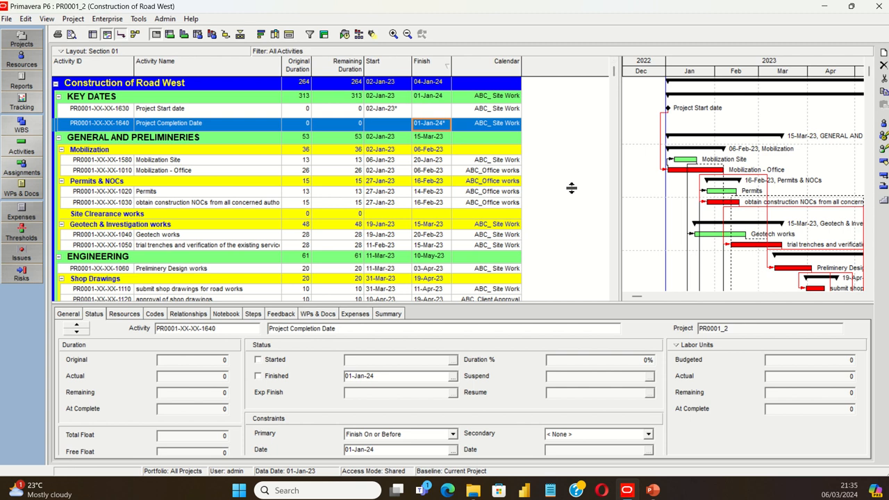
# - Schedule the project with the data date 01-Jan-23
pyautogui.click(348, 39)
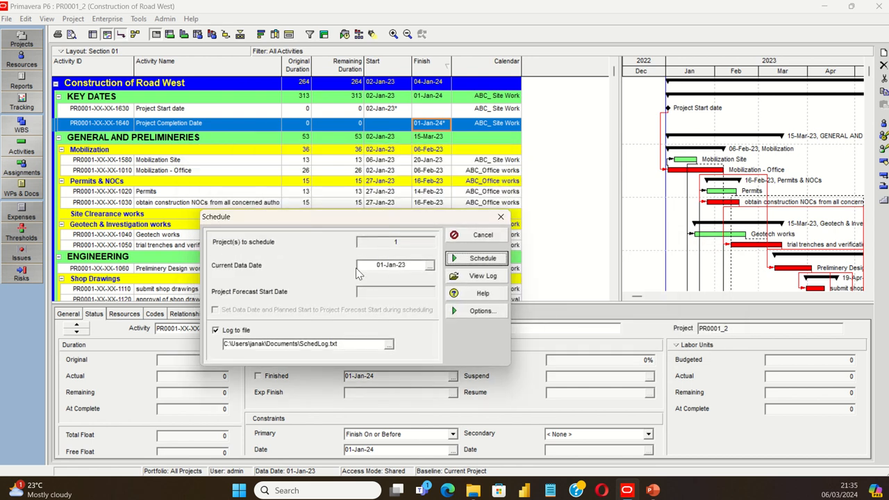
pyautogui.click(486, 260)
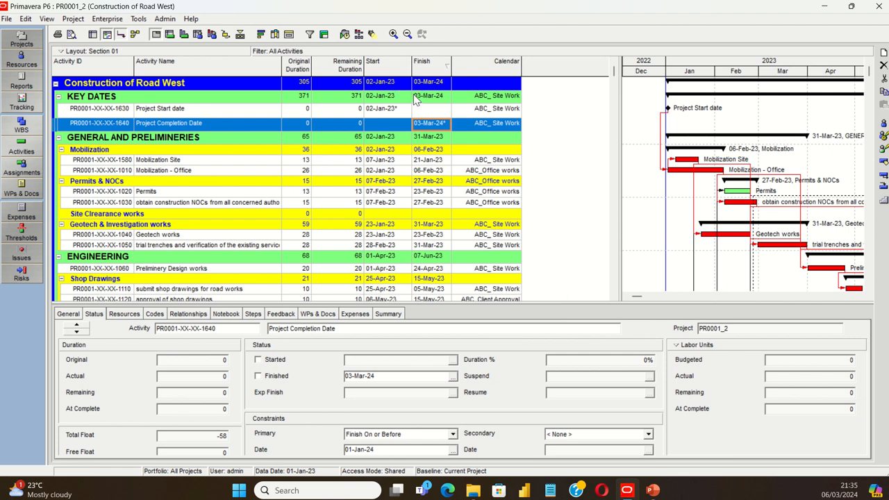
# - Assign the 7-Day Workweek calendar to the Project Start date milestone and reschedule the project
pyautogui.click(485, 110)
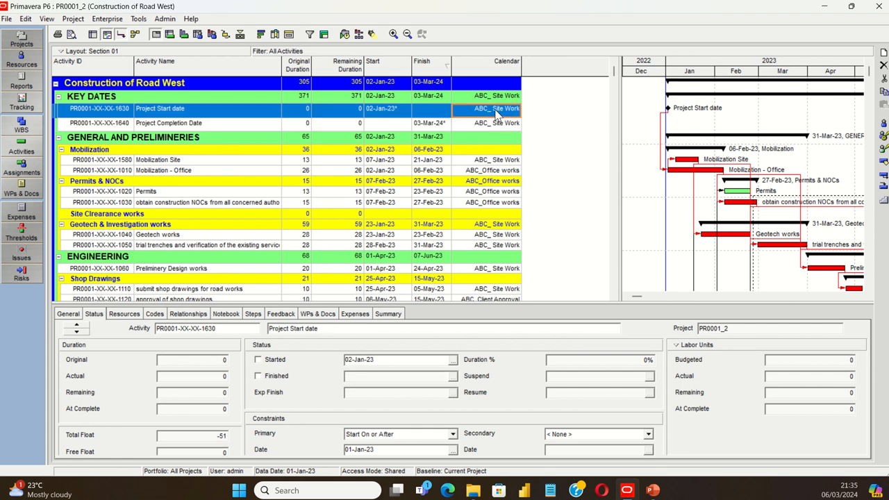
pyautogui.click(497, 113)
pyautogui.click(344, 34)
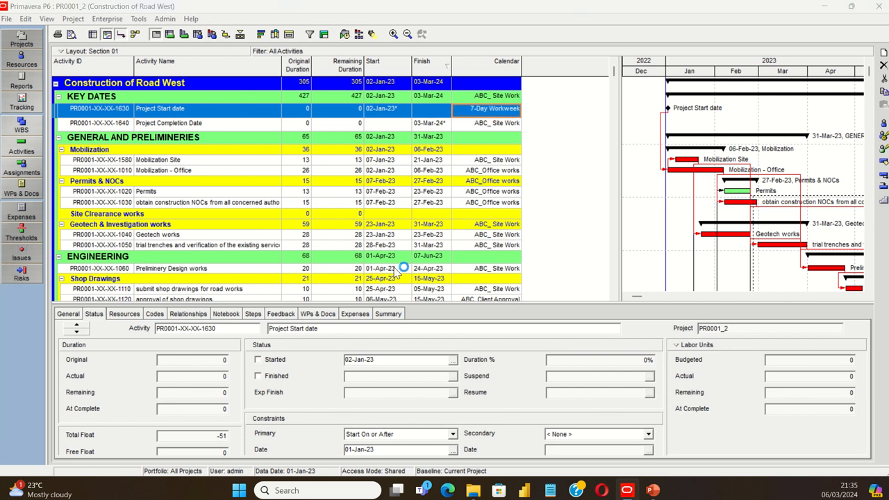
pyautogui.moveTo(792, 259); pyautogui.dragTo(604, 174)
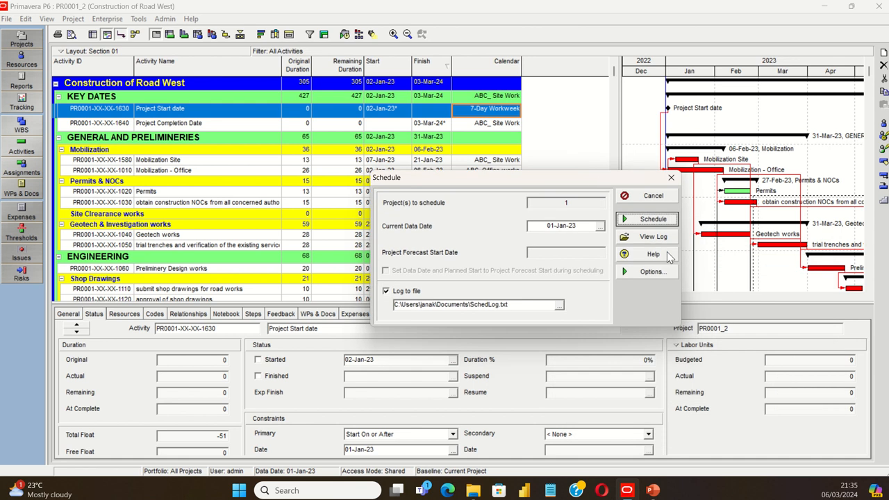
pyautogui.click(651, 221)
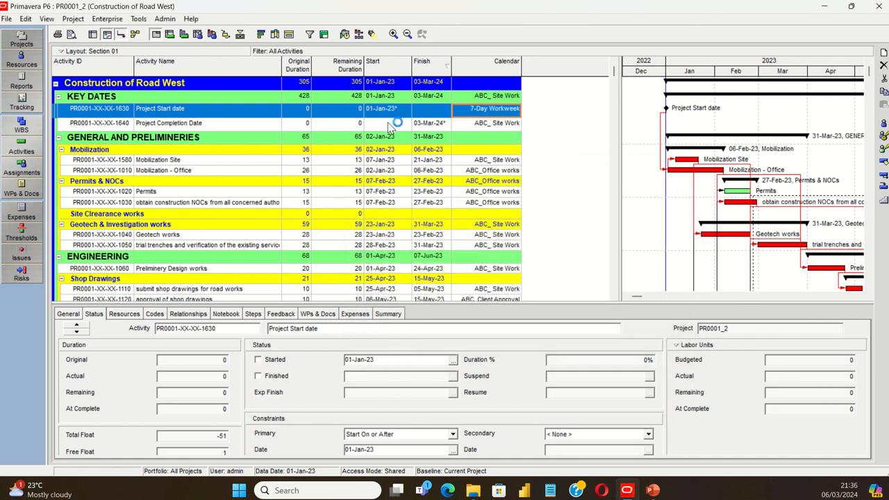
# - Open the general scheduling options to examine the progress logic, critical activity and total float settings
pyautogui.click(345, 36)
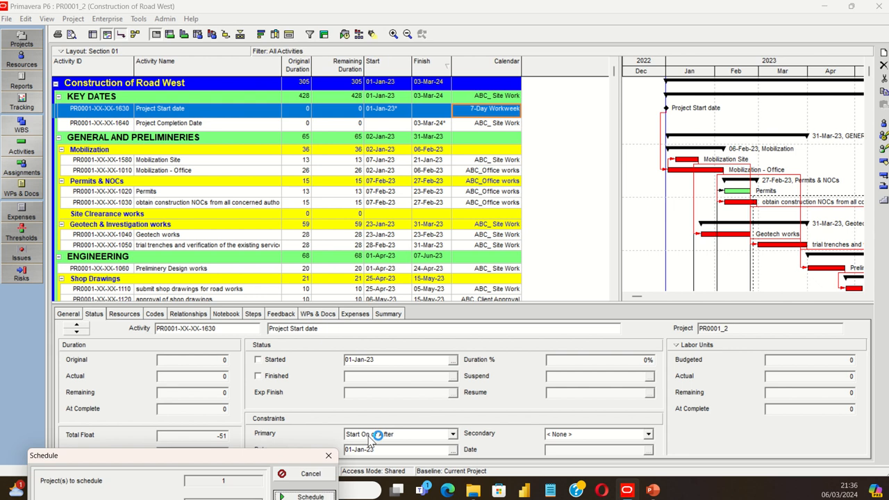
pyautogui.click(640, 183)
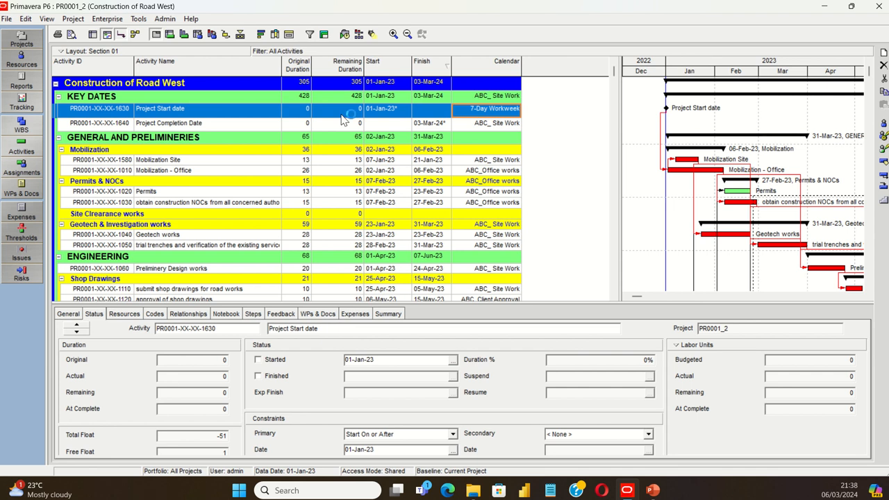
pyautogui.click(345, 35)
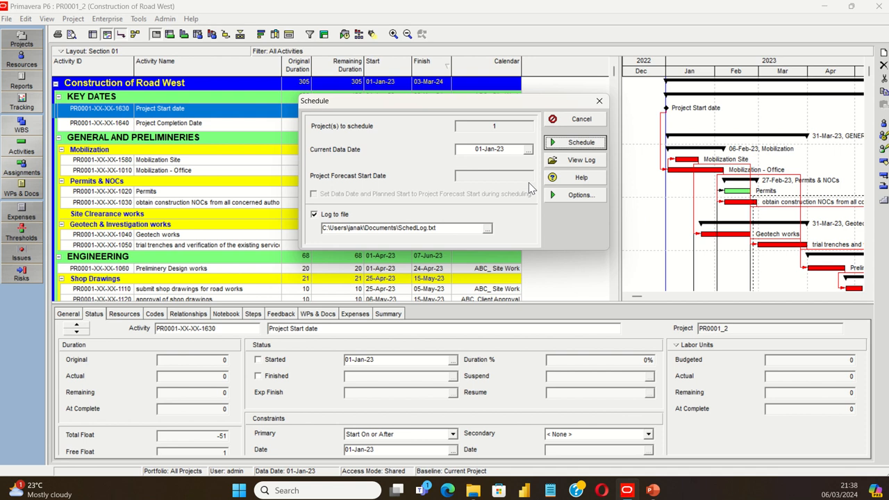
pyautogui.click(567, 197)
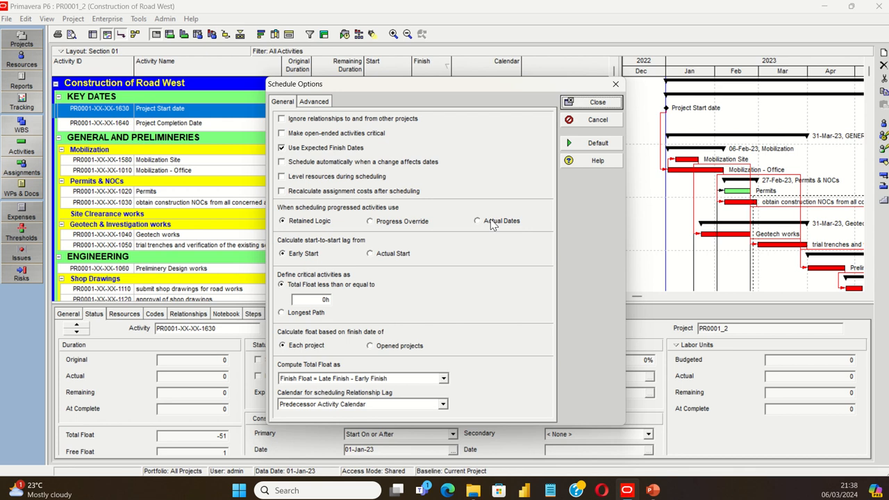
pyautogui.click(491, 222)
pyautogui.click(491, 222)
pyautogui.click(491, 222)
pyautogui.click(491, 224)
pyautogui.click(491, 222)
pyautogui.click(491, 223)
pyautogui.click(490, 223)
pyautogui.click(491, 222)
pyautogui.click(490, 223)
pyautogui.click(491, 223)
pyautogui.click(491, 223)
pyautogui.click(491, 223)
pyautogui.click(490, 222)
pyautogui.click(491, 222)
pyautogui.click(491, 223)
pyautogui.click(491, 223)
pyautogui.click(491, 223)
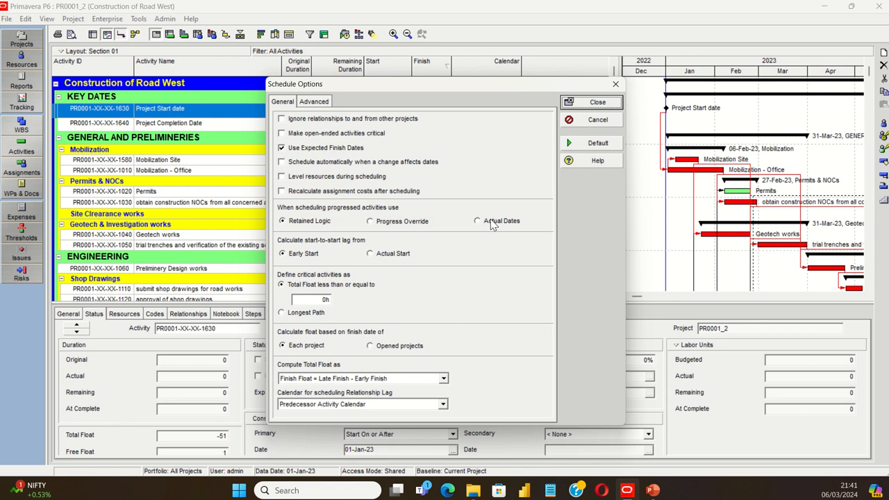
pyautogui.click(491, 223)
pyautogui.click(491, 223)
pyautogui.click(491, 223)
pyautogui.click(491, 223)
pyautogui.click(491, 223)
pyautogui.click(491, 222)
pyautogui.click(491, 223)
pyautogui.click(491, 223)
pyautogui.click(491, 223)
pyautogui.click(491, 223)
pyautogui.click(491, 223)
pyautogui.click(491, 223)
pyautogui.click(491, 223)
pyautogui.click(491, 222)
pyautogui.click(491, 223)
pyautogui.click(491, 223)
pyautogui.click(490, 223)
pyautogui.click(491, 223)
pyautogui.click(491, 222)
pyautogui.click(491, 223)
pyautogui.click(490, 223)
pyautogui.click(491, 222)
pyautogui.click(491, 223)
pyautogui.click(491, 223)
pyautogui.click(491, 223)
pyautogui.click(491, 223)
pyautogui.click(344, 394)
pyautogui.click(344, 390)
pyautogui.click(345, 393)
pyautogui.click(344, 393)
pyautogui.click(345, 393)
pyautogui.click(344, 393)
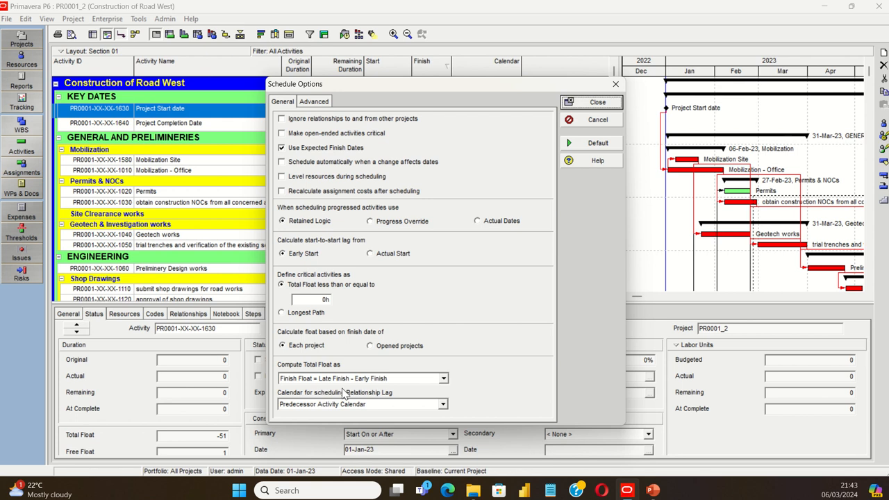
pyautogui.click(344, 393)
pyautogui.click(344, 393)
pyautogui.click(345, 393)
pyautogui.click(345, 394)
pyautogui.click(345, 393)
pyautogui.click(345, 393)
pyautogui.click(346, 394)
# - Review the advanced scheduling options for multiple float paths, return to the general options, and leave scheduling without running it
pyautogui.click(315, 103)
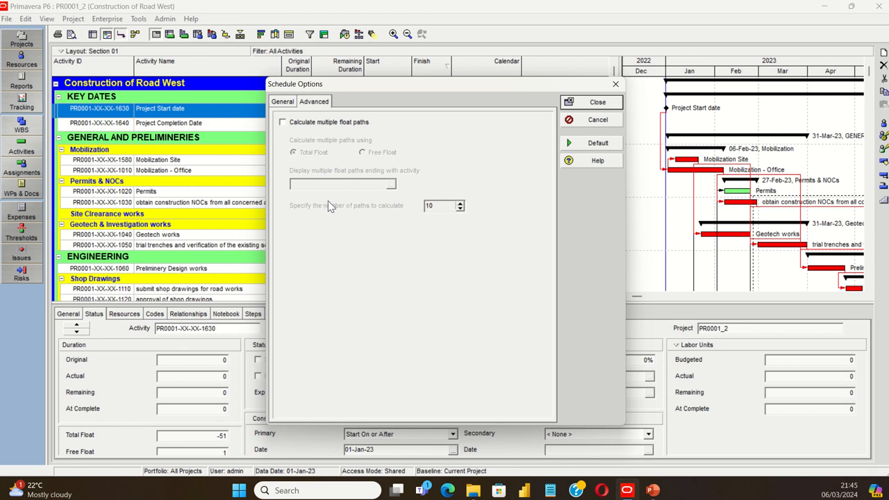
pyautogui.click(283, 102)
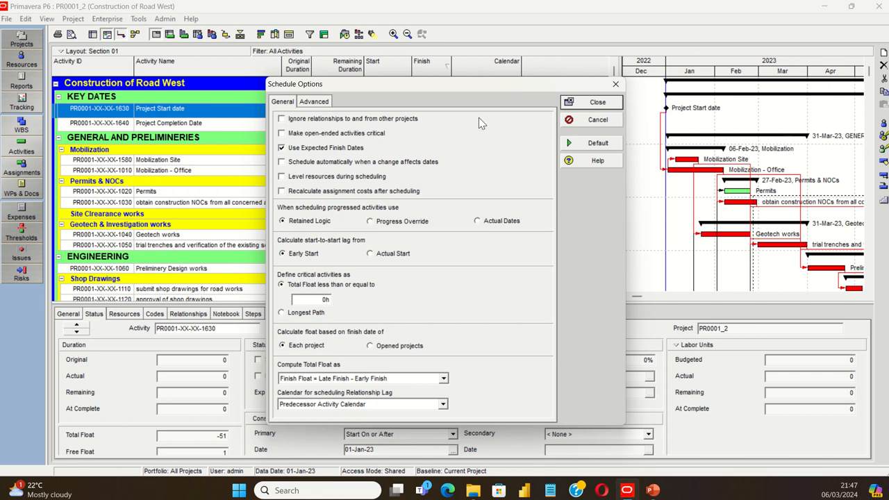
pyautogui.click(596, 102)
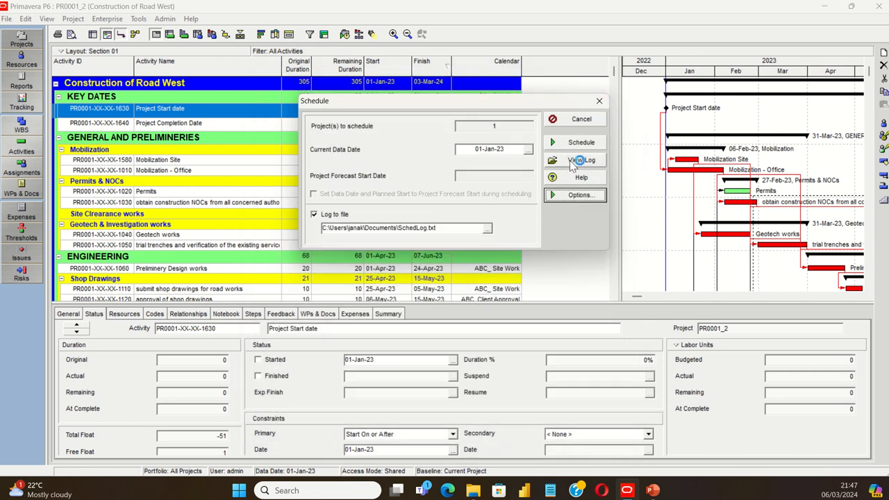
pyautogui.click(582, 119)
# - Open the S1-RTL project for retained logic, progress override and actual dates in place of the road construction project
pyautogui.click(22, 40)
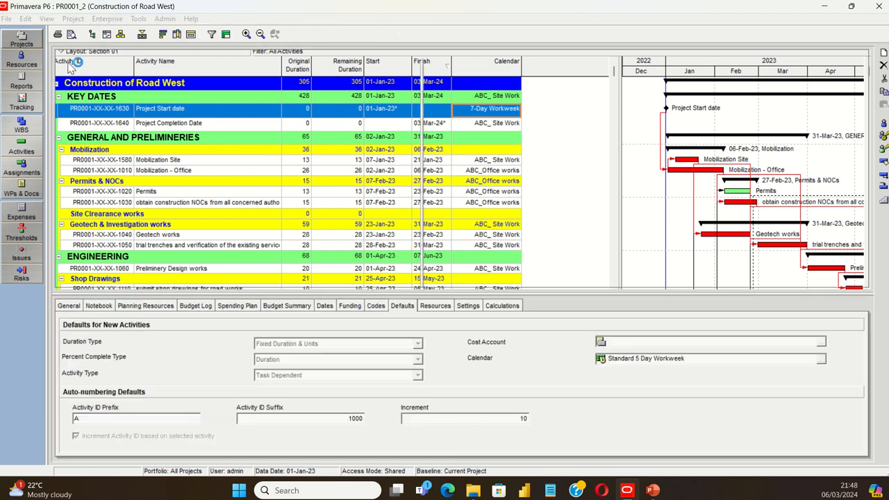
pyautogui.rightClick(178, 175)
pyautogui.click(206, 180)
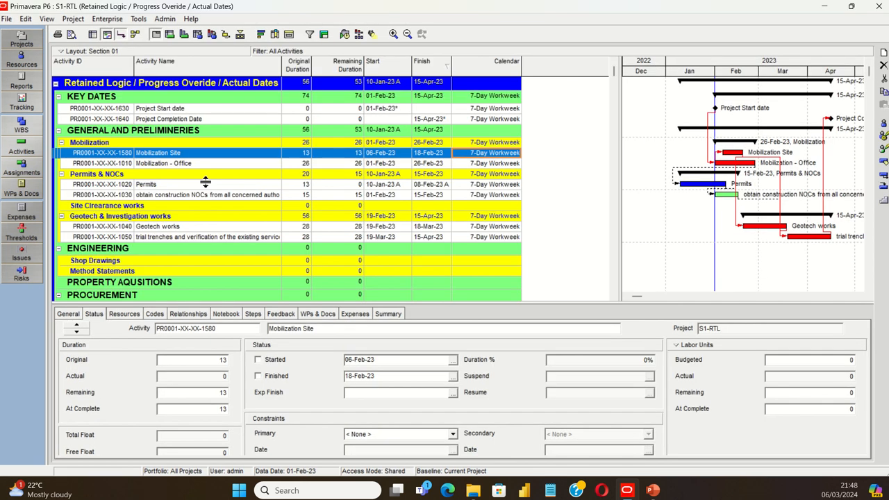
# - Clear the finished and started status of the Permits activity PR0001-XX-XX-1020
pyautogui.click(389, 186)
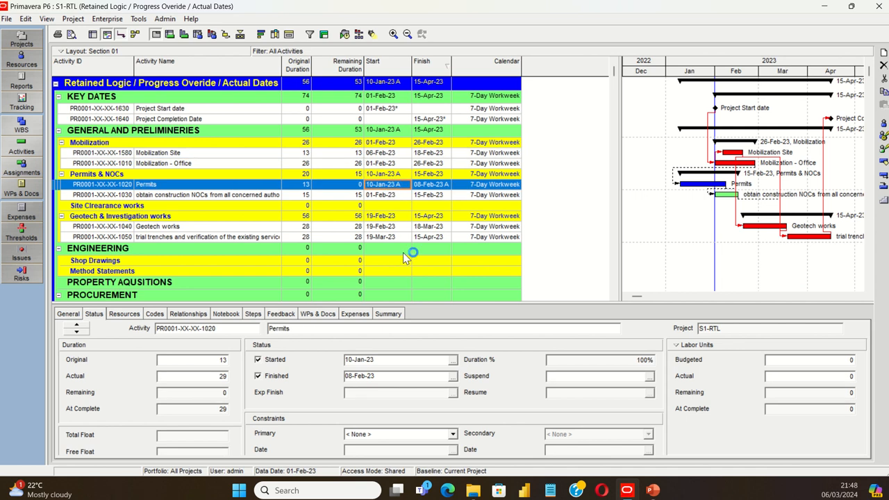
pyautogui.scroll(-3, 402, 252)
pyautogui.scroll(1, 403, 250)
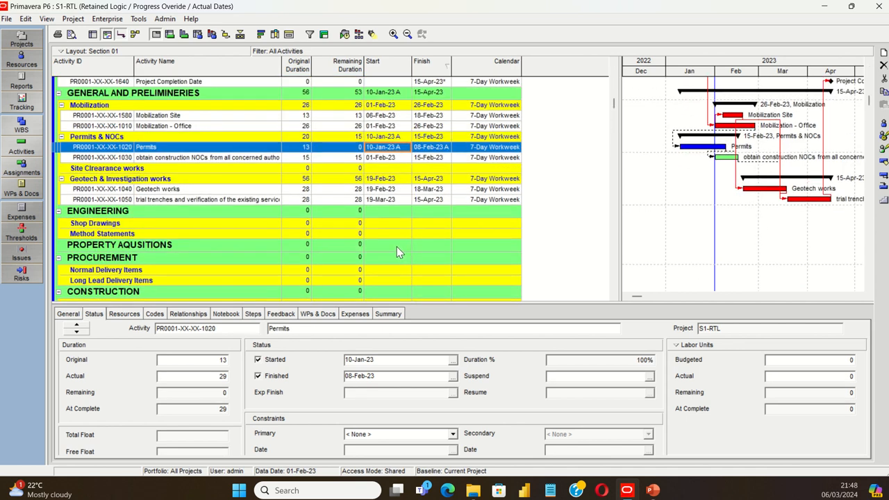
pyautogui.click(268, 375)
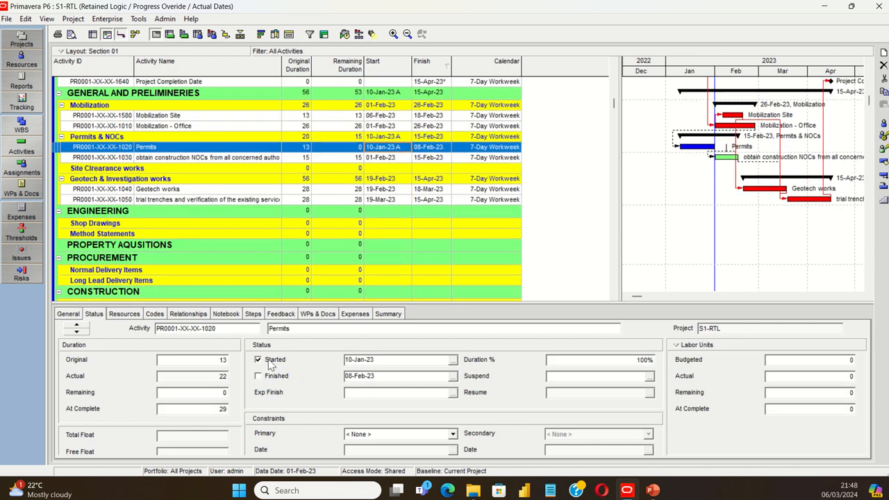
pyautogui.click(274, 360)
pyautogui.click(417, 277)
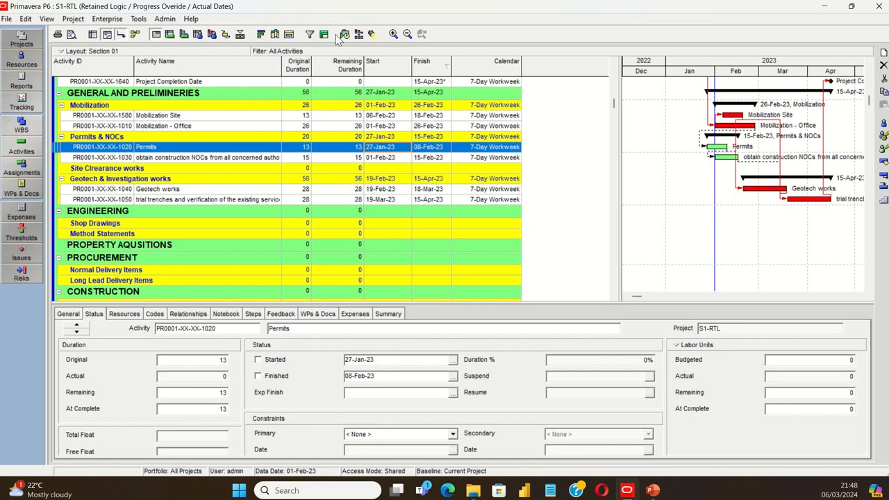
# - Reschedule the S1-RTL project with the data date moved back to 01-Jan-23
pyautogui.press('F9')
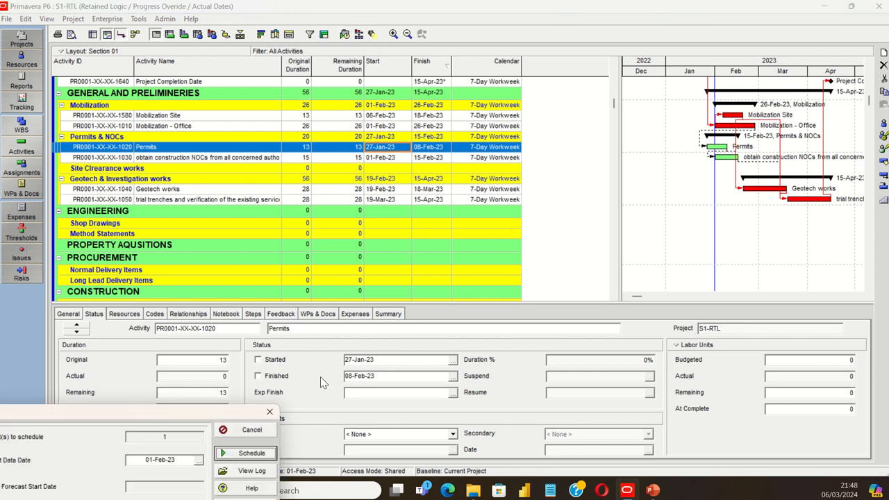
pyautogui.click(600, 201)
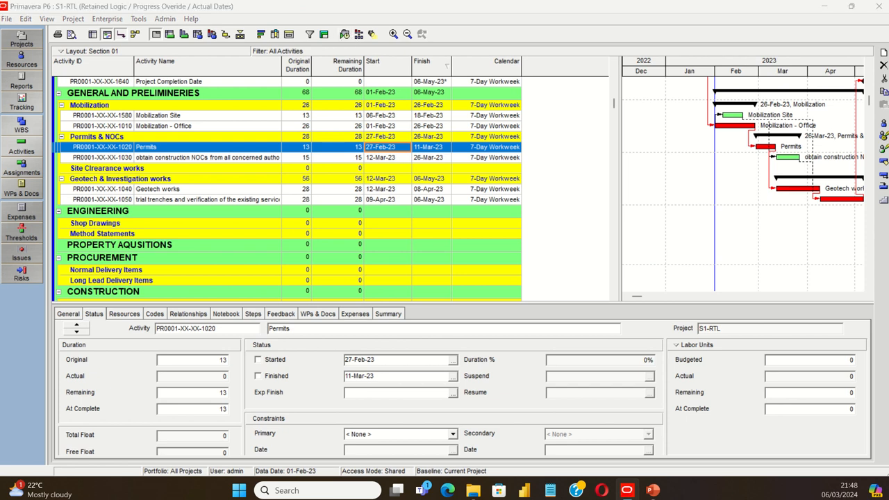
pyautogui.press('F9')
pyautogui.click(571, 179)
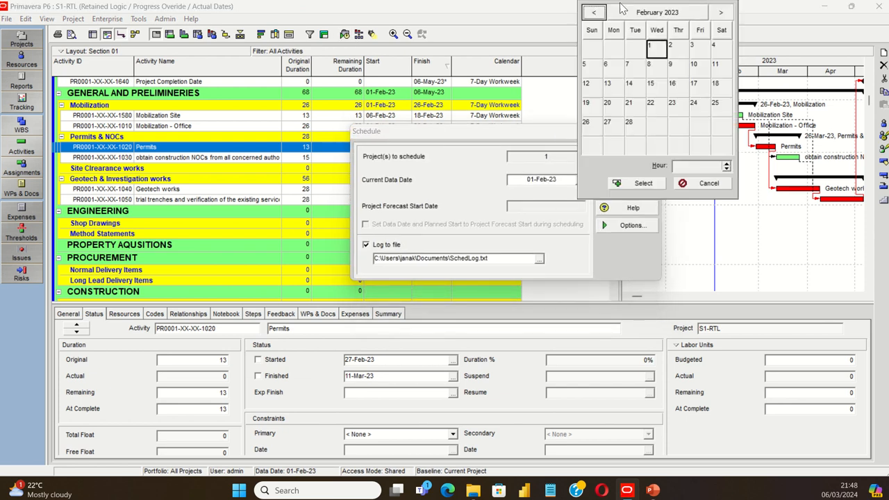
pyautogui.click(594, 12)
pyautogui.click(592, 46)
pyautogui.click(643, 183)
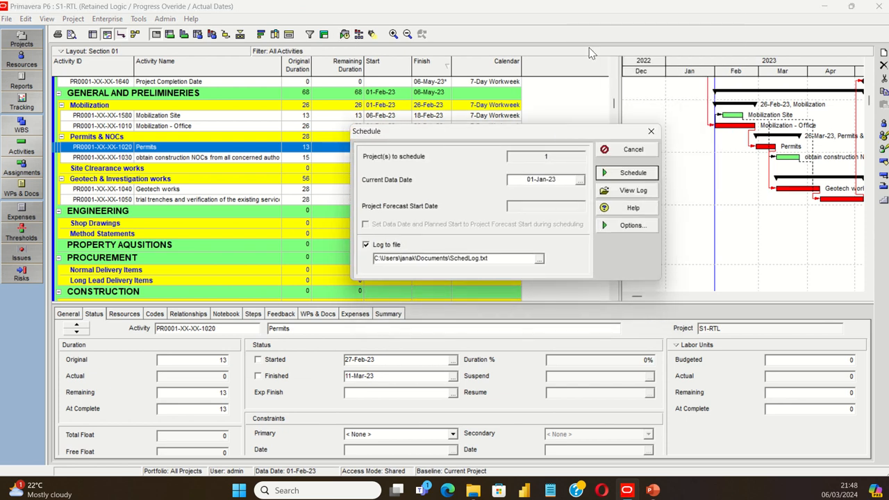
pyautogui.click(633, 175)
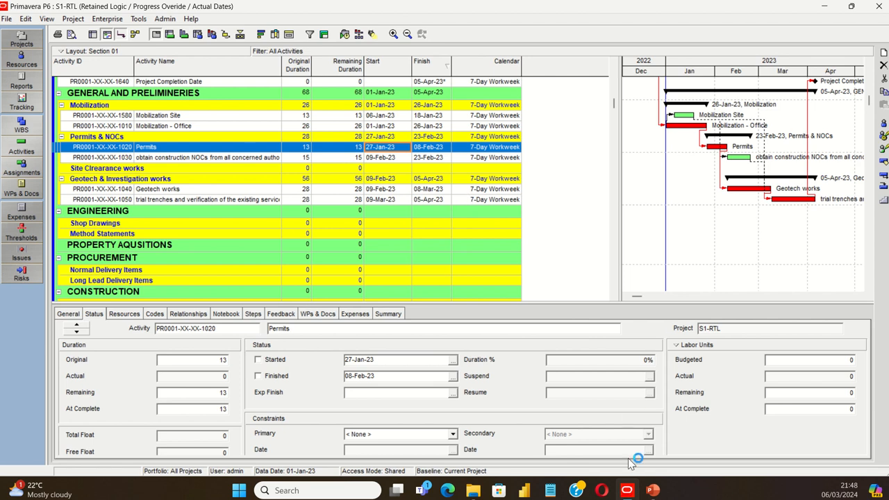
# - Switch to the PowerPoint course deck and present from the calendar slide through to the Retained Logic, Progress Override and Actual Dates definitions
pyautogui.click(652, 490)
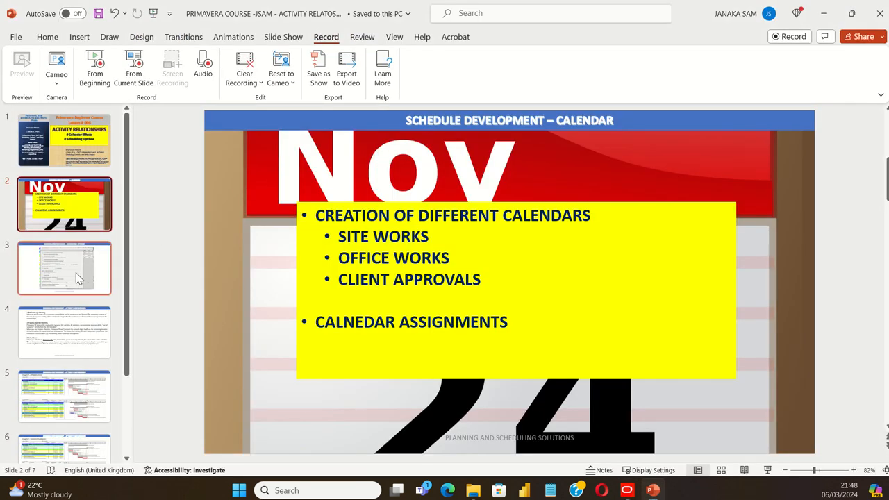
pyautogui.click(767, 470)
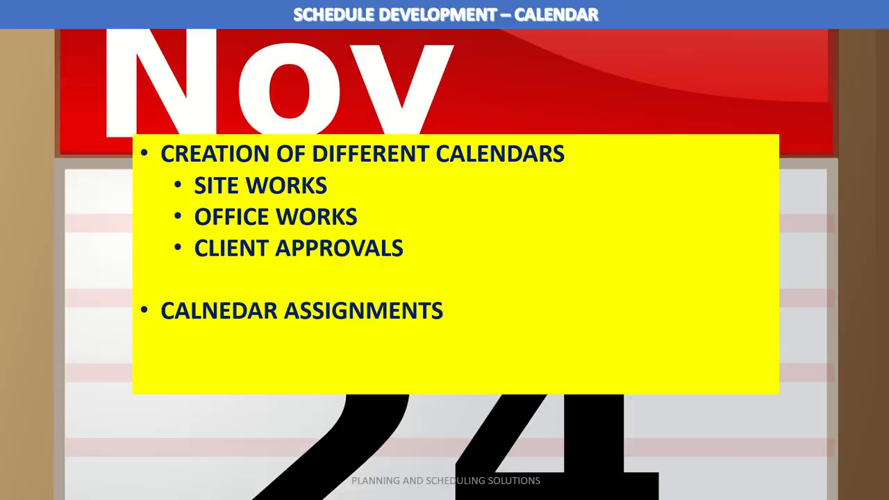
pyautogui.press('Right')
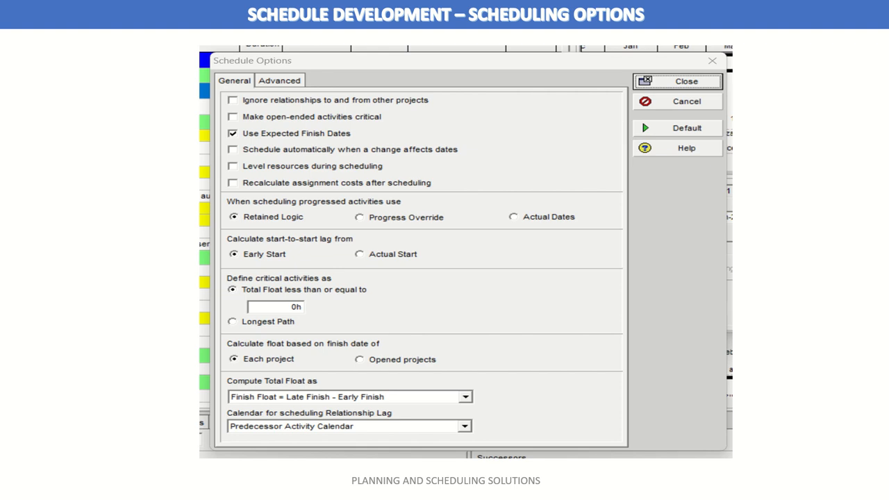
pyautogui.press('Right')
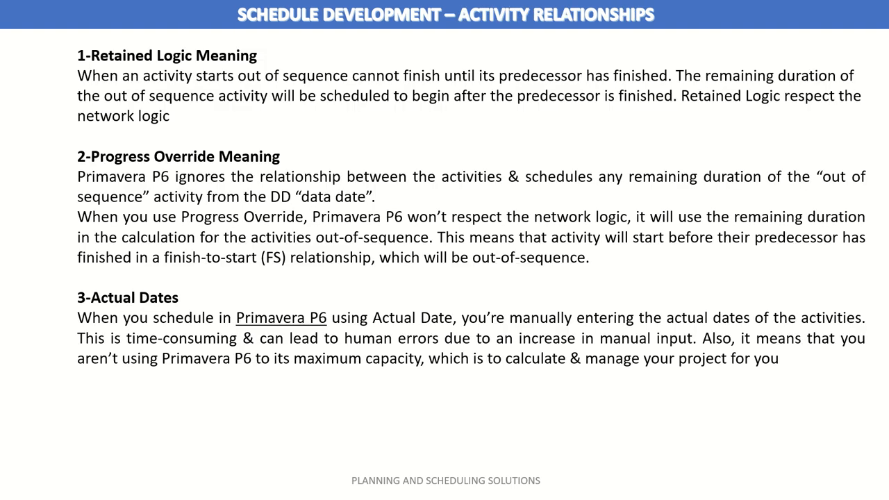
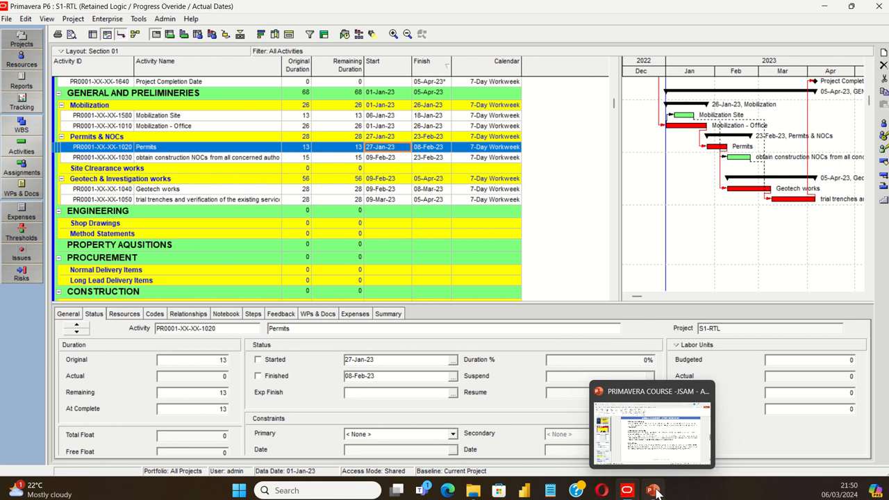
# - Present the Retained Logic example slide to compare its two schedules, and end the slide show
pyautogui.click(655, 490)
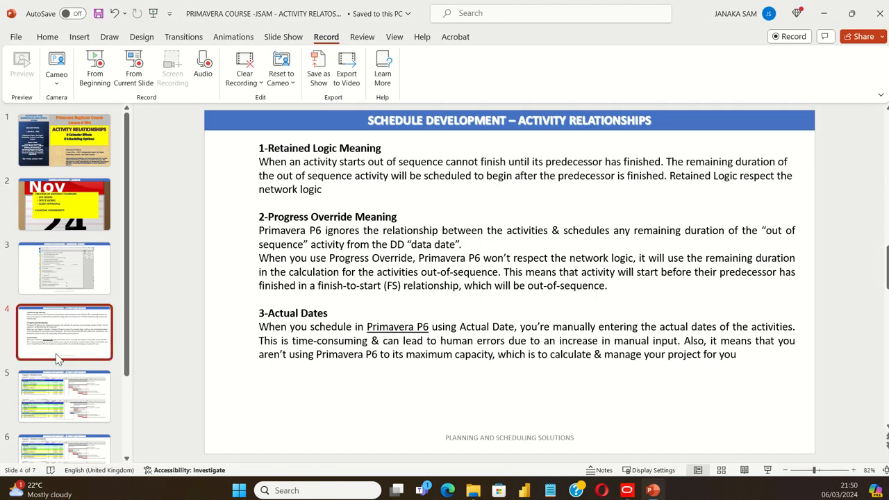
pyautogui.scroll(-2, 56, 348)
pyautogui.click(64, 303)
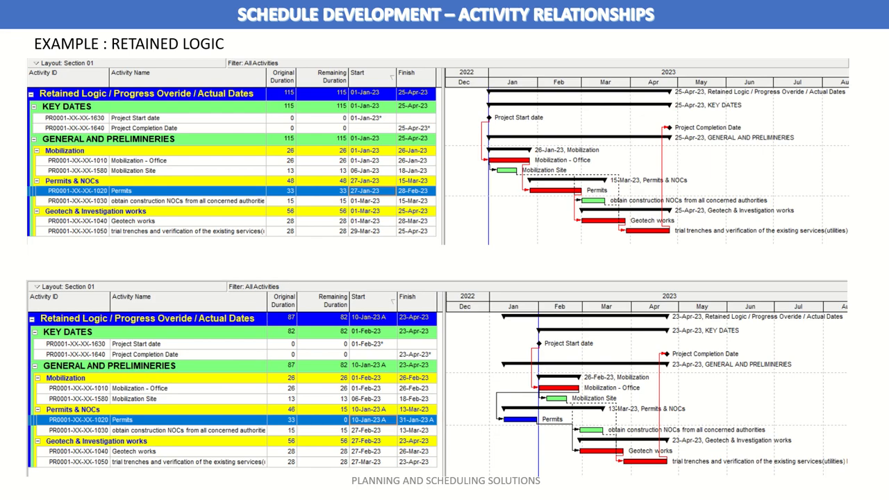
pyautogui.click(767, 470)
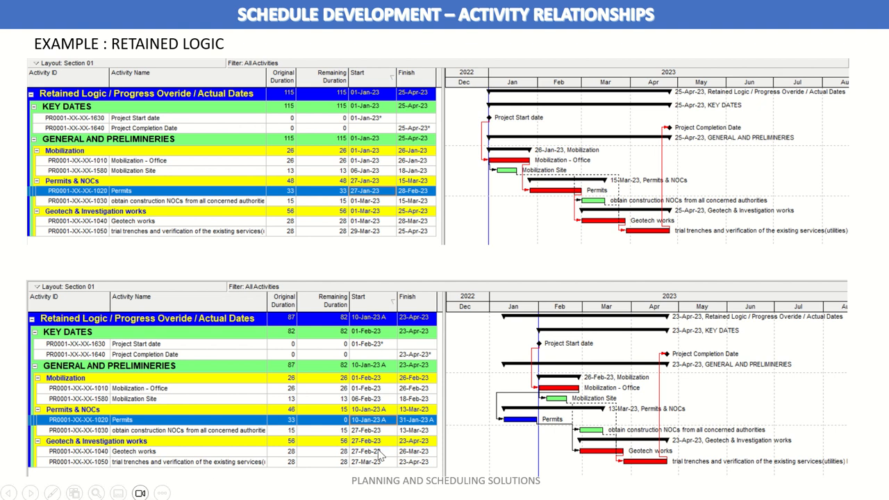
pyautogui.press('Escape')
# - Switch back to Primavera P6 and mark the Permits activity as started on 10-Jan-23
pyautogui.click(629, 488)
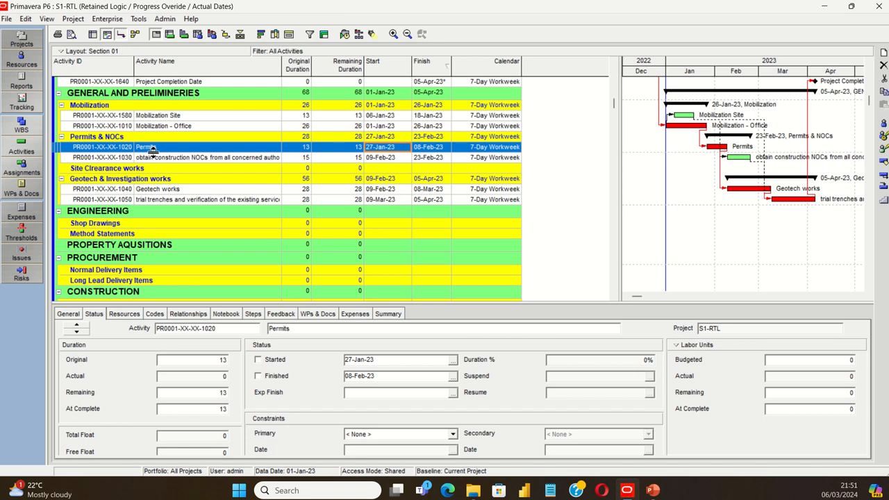
pyautogui.click(169, 117)
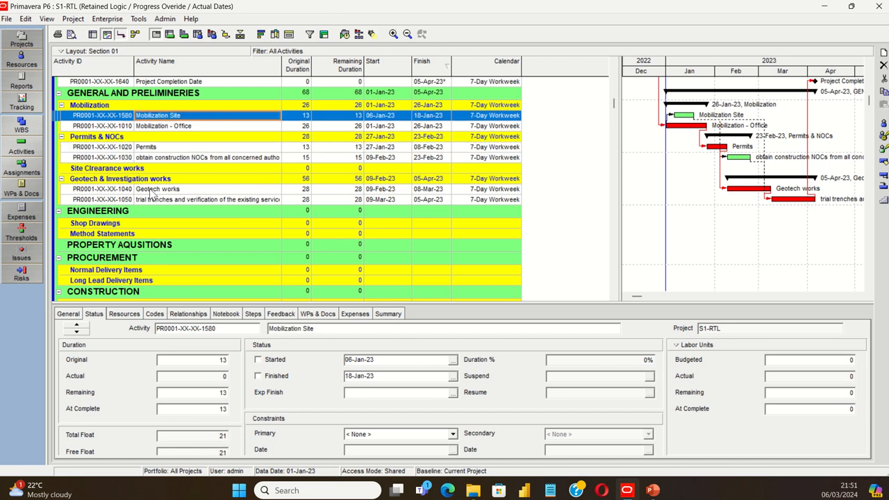
pyautogui.click(174, 149)
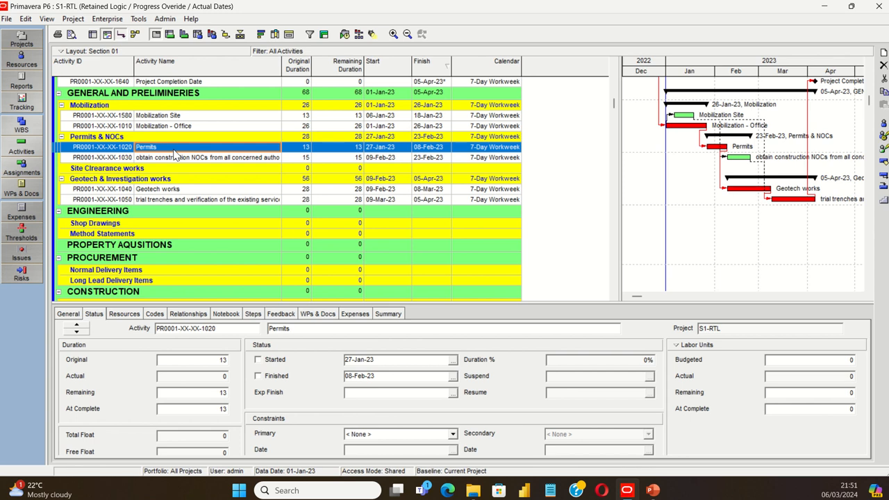
pyautogui.click(259, 361)
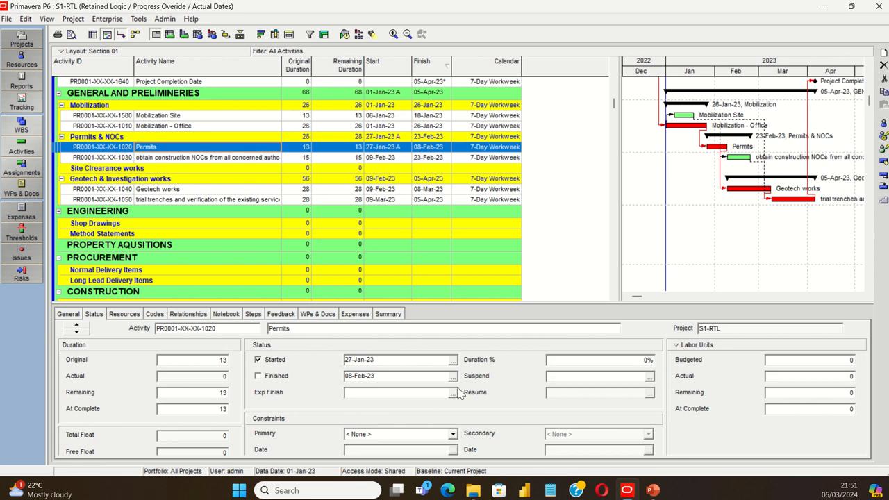
pyautogui.click(453, 361)
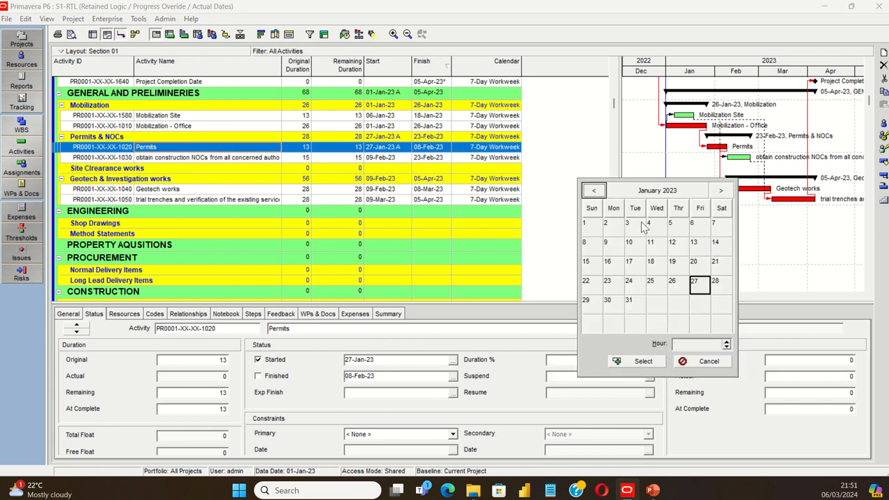
pyautogui.click(642, 248)
pyautogui.click(637, 361)
# - Set the expected finish date of the Permits activity to 20-Feb-23
pyautogui.click(453, 392)
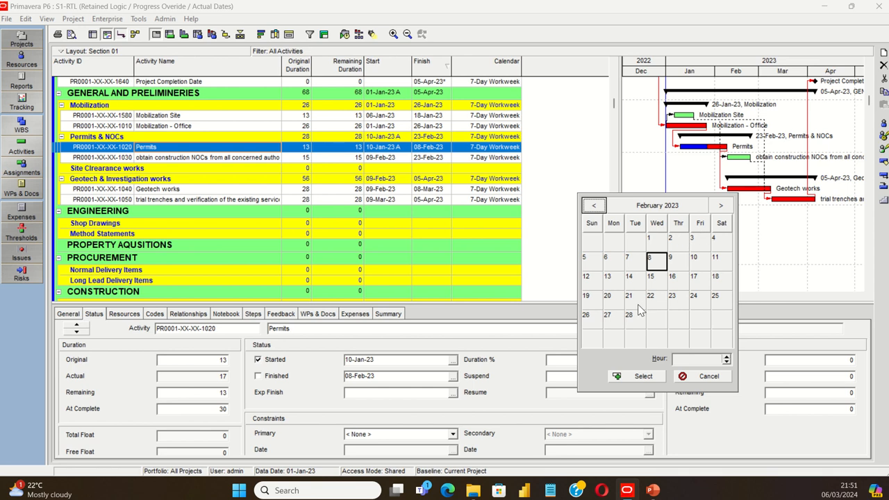
pyautogui.click(609, 299)
pyautogui.click(608, 303)
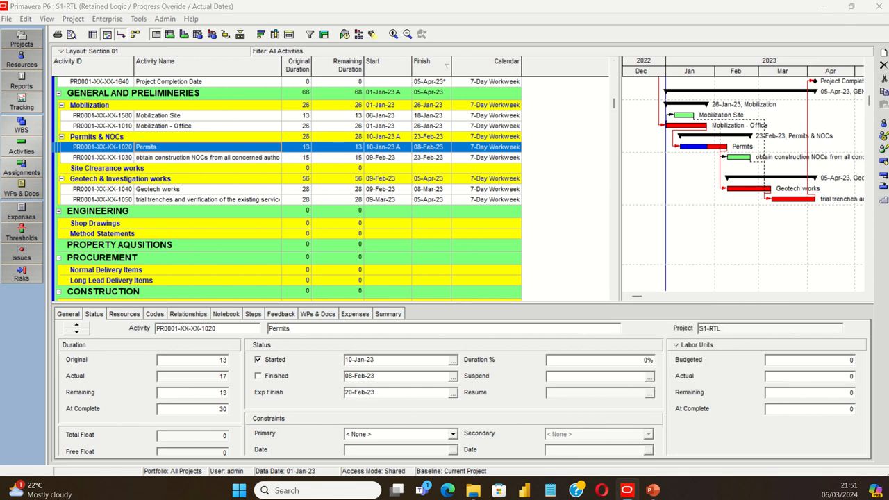
# - Schedule the S1-RTL project with the data date advanced to 01-Feb-23
pyautogui.press('F9')
pyautogui.click(621, 190)
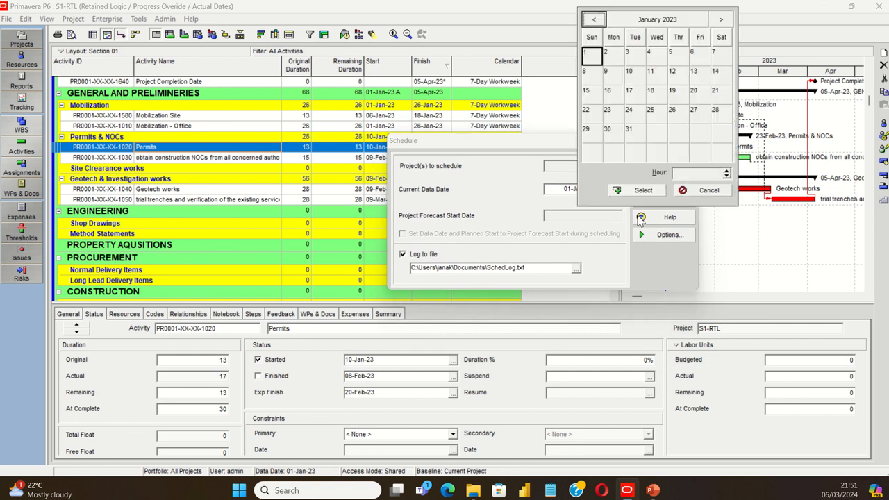
pyautogui.click(720, 20)
pyautogui.doubleClick(654, 57)
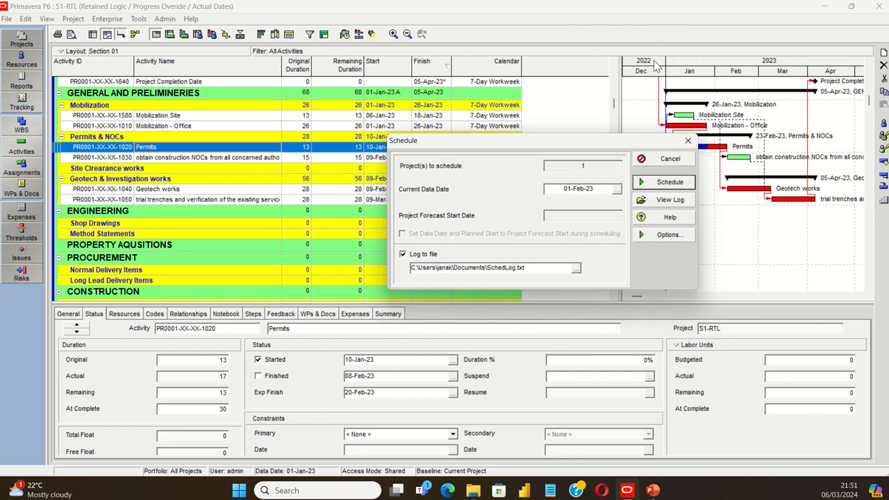
pyautogui.click(639, 182)
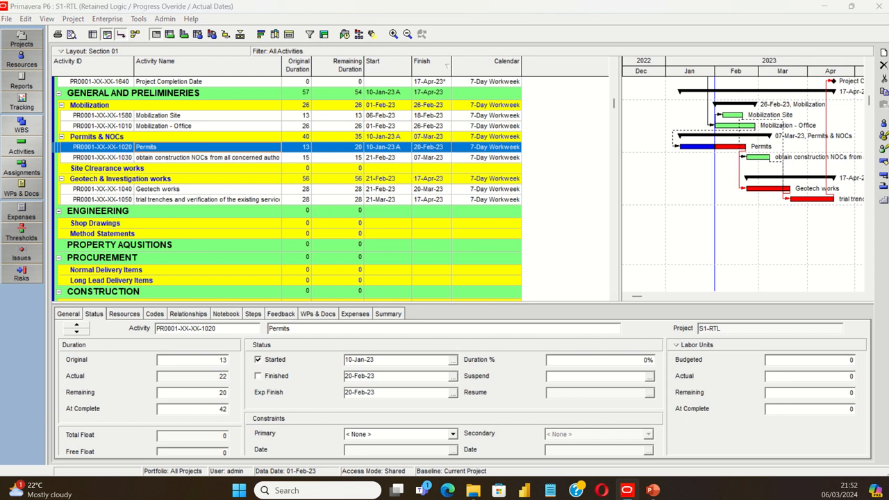
# - Change the scheduling option for progressed activities to Retained Logic and reschedule the project with the data date 01-Feb-23
pyautogui.press('F9')
pyautogui.click(740, 244)
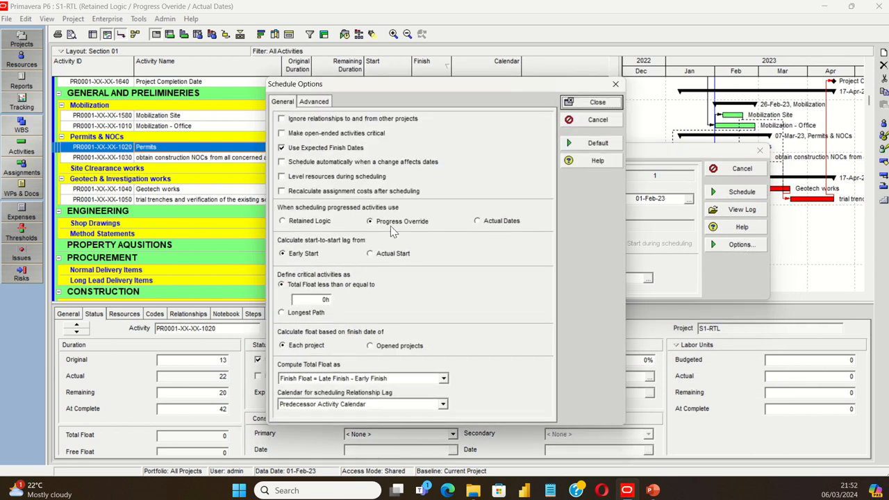
pyautogui.click(284, 221)
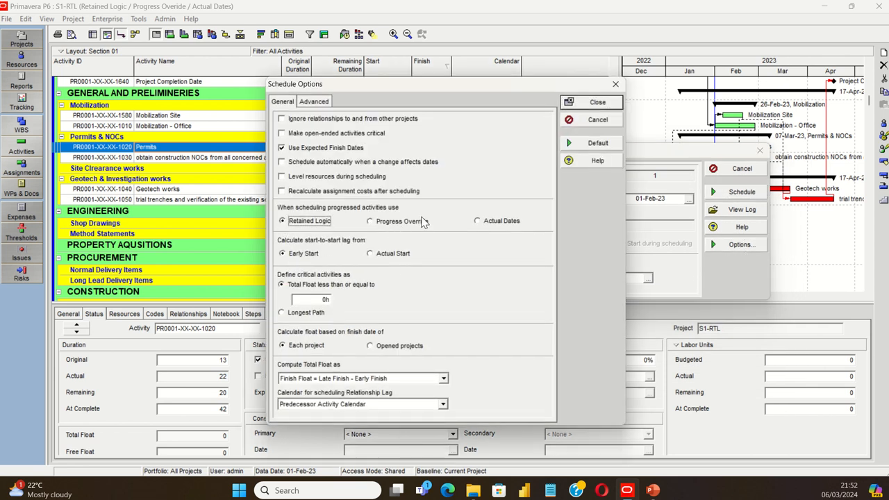
pyautogui.click(597, 102)
pyautogui.click(740, 191)
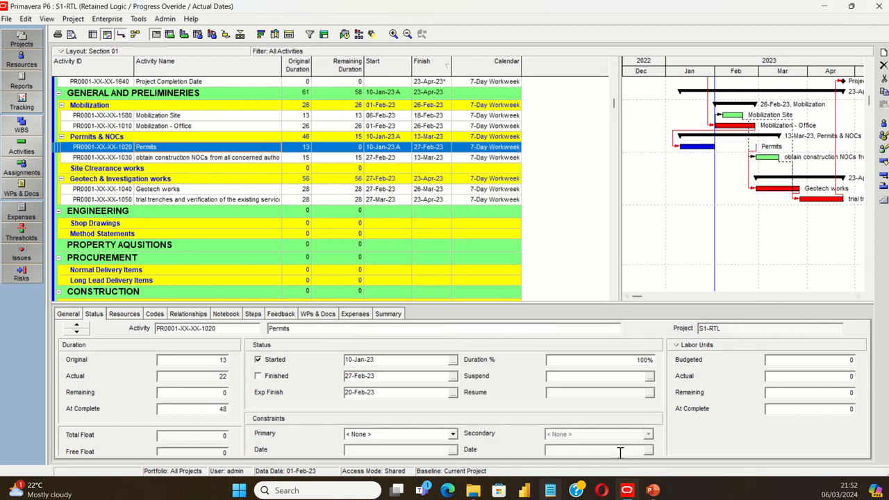
# - Set the expected finish date of the Permits activity to 27-Feb-23 and reschedule the project
pyautogui.click(452, 392)
pyautogui.click(613, 319)
pyautogui.click(613, 319)
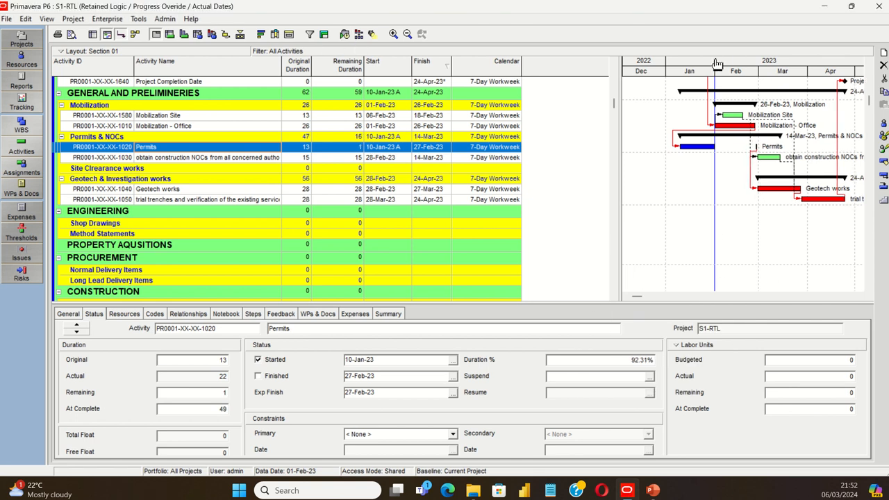
# - Set the expected finish date of the Permits activity to 07-Mar-23 and reschedule the project
pyautogui.moveTo(716, 64); pyautogui.dragTo(791, 82)
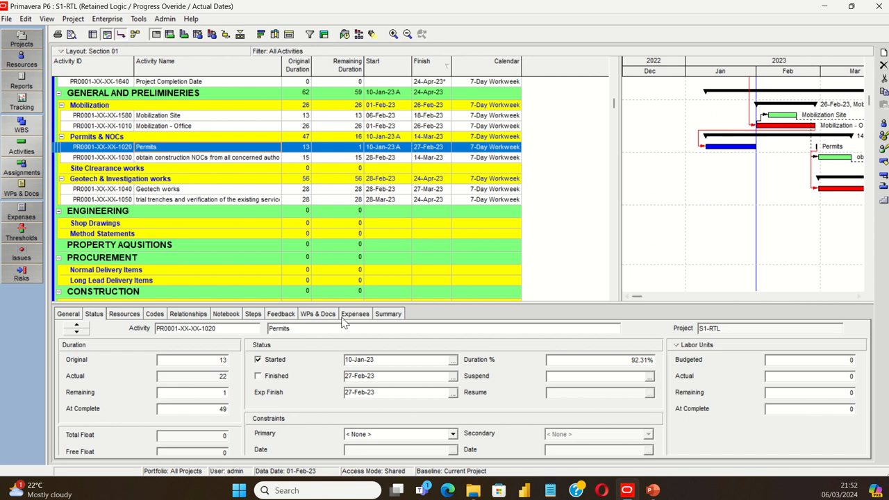
pyautogui.click(453, 393)
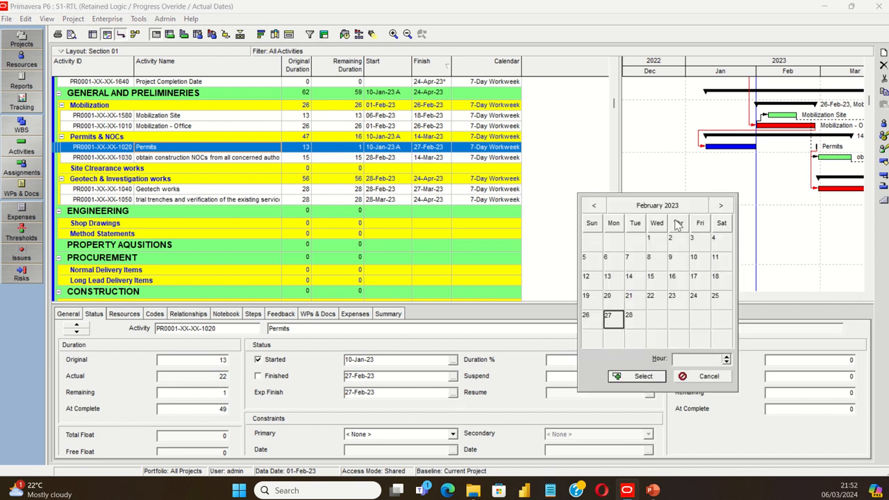
pyautogui.click(721, 207)
pyautogui.doubleClick(633, 262)
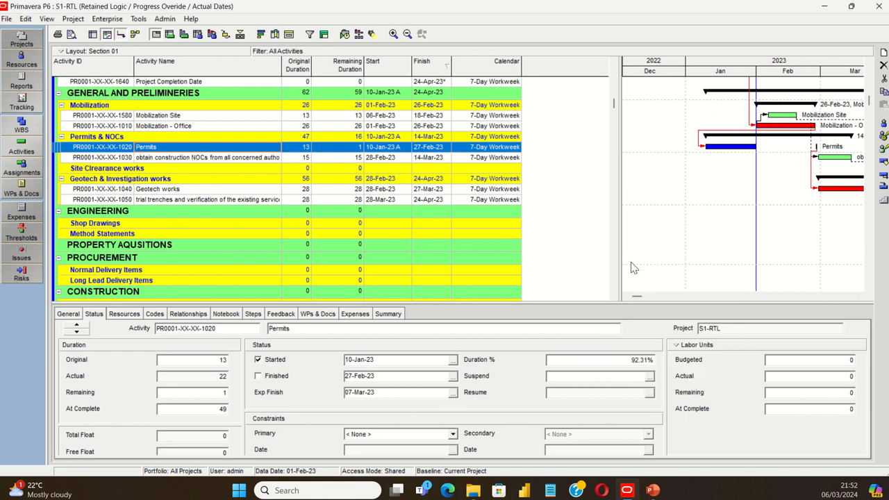
pyautogui.click(345, 34)
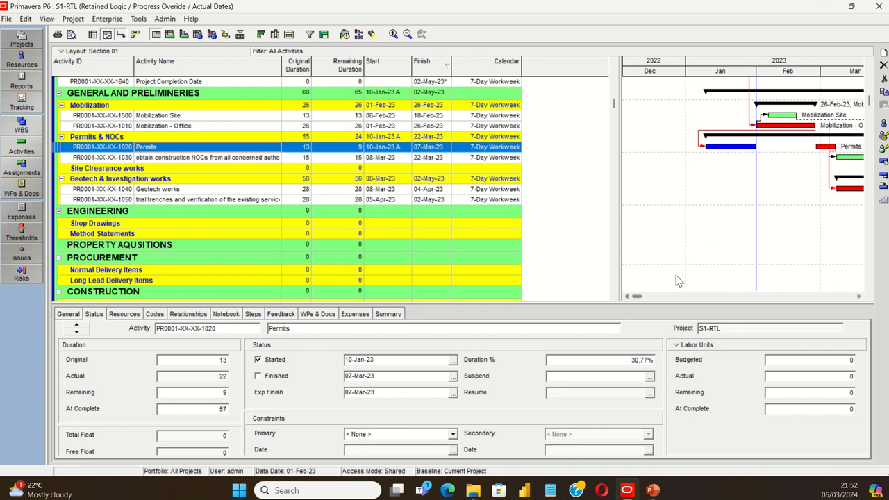
# - Widen the Gantt chart and compress its timescale to examine the rescheduled Permits bar and its successors
pyautogui.click(858, 296)
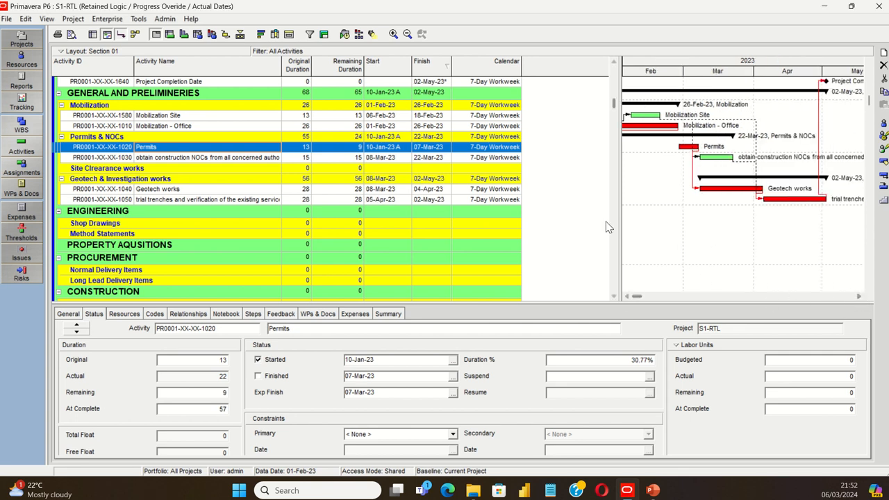
pyautogui.moveTo(618, 194); pyautogui.dragTo(549, 193)
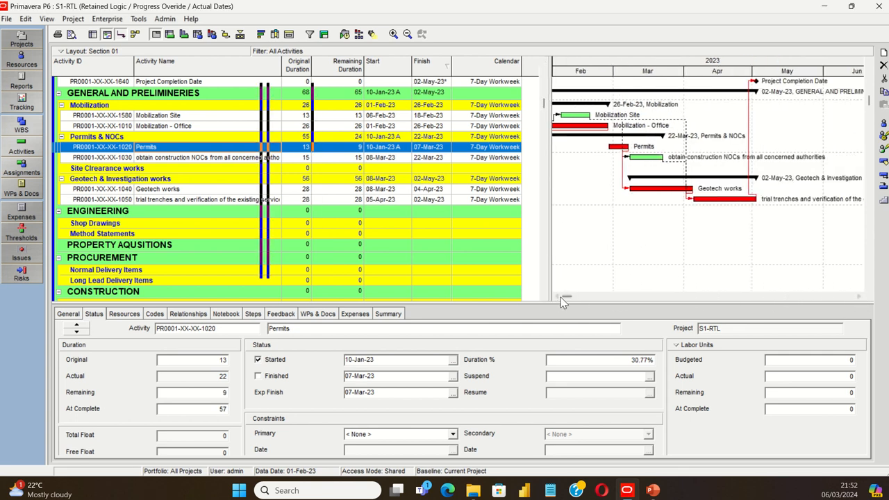
pyautogui.click(555, 296)
pyautogui.click(554, 296)
pyautogui.moveTo(777, 73); pyautogui.dragTo(682, 78)
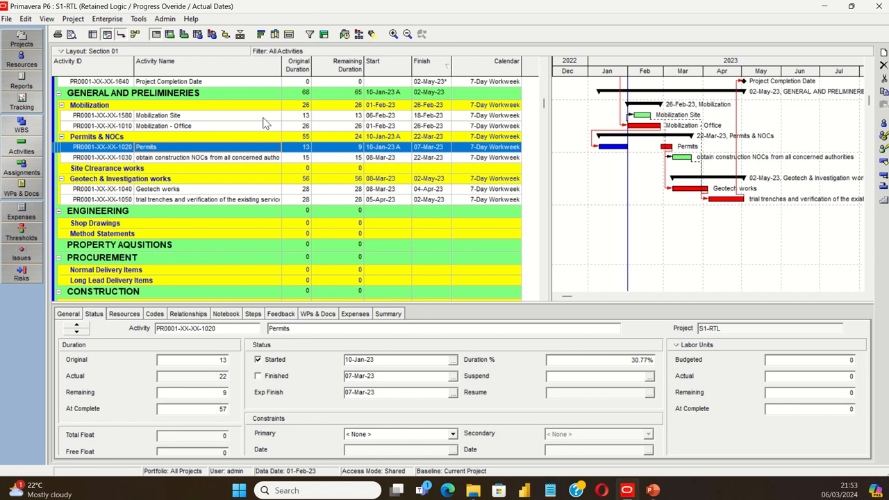
# - Switch to PowerPoint and present the Progress Overrides example slide to compare its two schedules
pyautogui.click(650, 492)
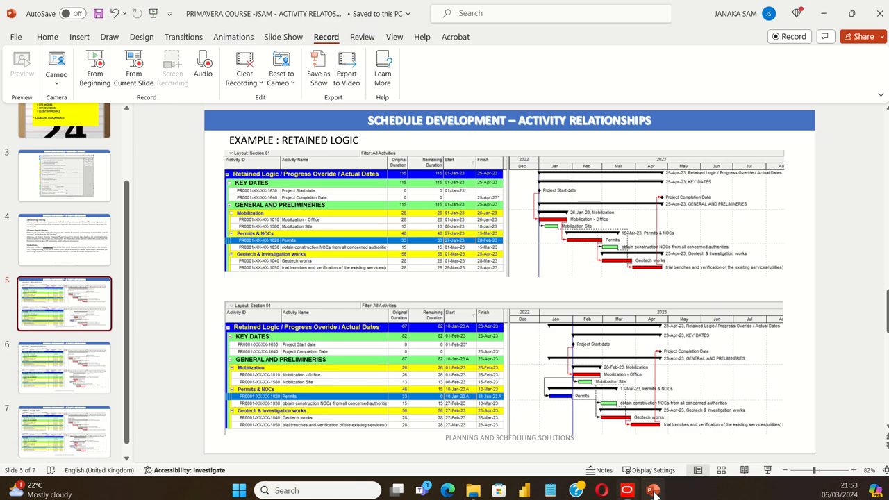
pyautogui.click(84, 368)
pyautogui.click(767, 471)
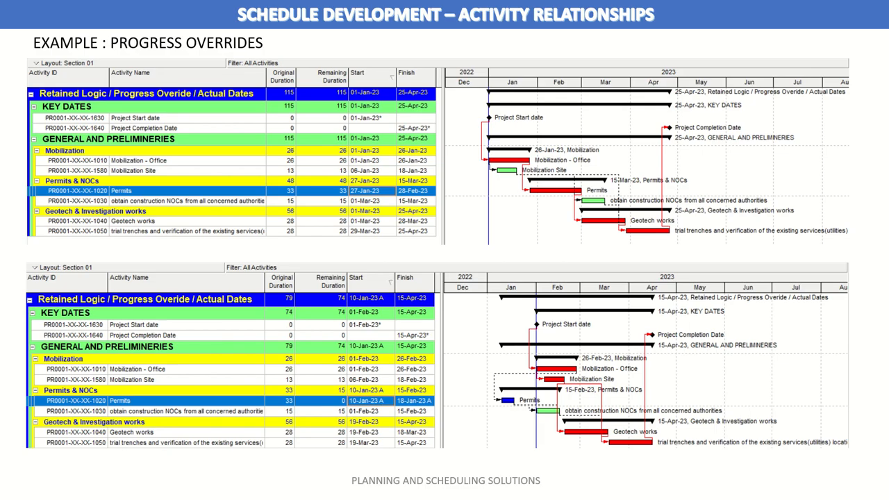
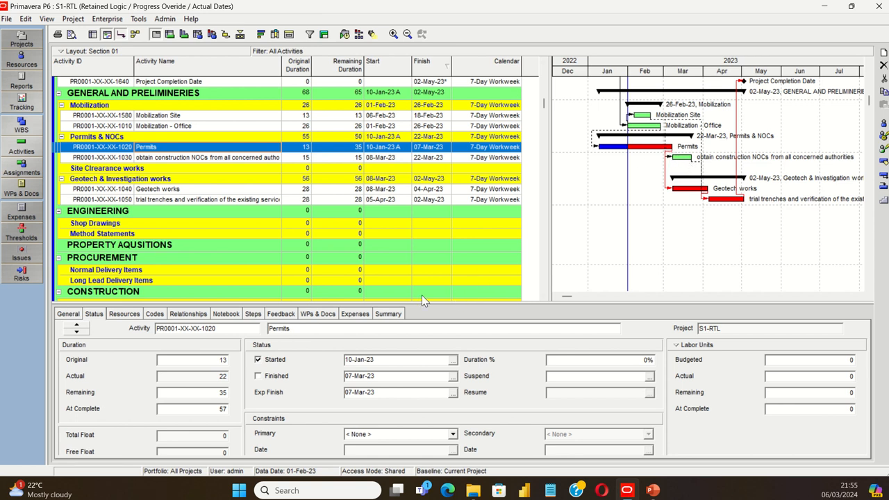
# - In Primavera P6, mark the Permits activity as finished on 24-Jan-23 and reschedule the project
pyautogui.click(259, 376)
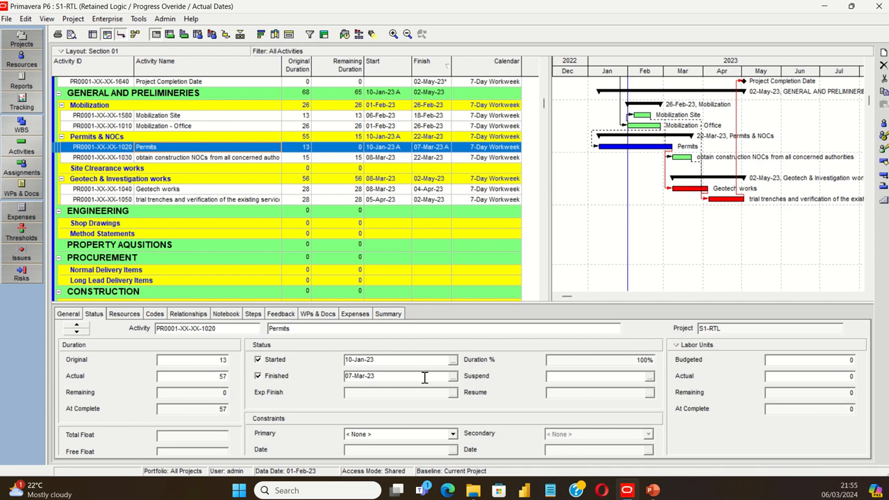
pyautogui.click(453, 376)
pyautogui.click(593, 206)
pyautogui.click(593, 206)
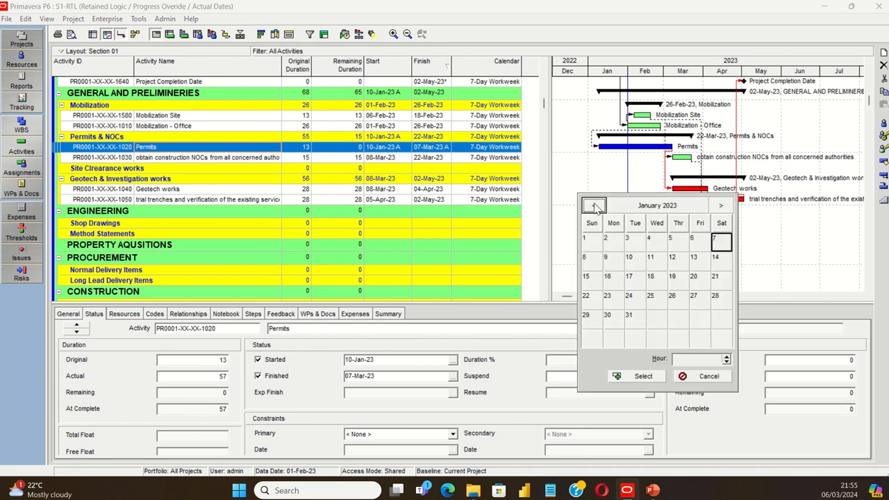
pyautogui.click(628, 296)
pyautogui.click(637, 375)
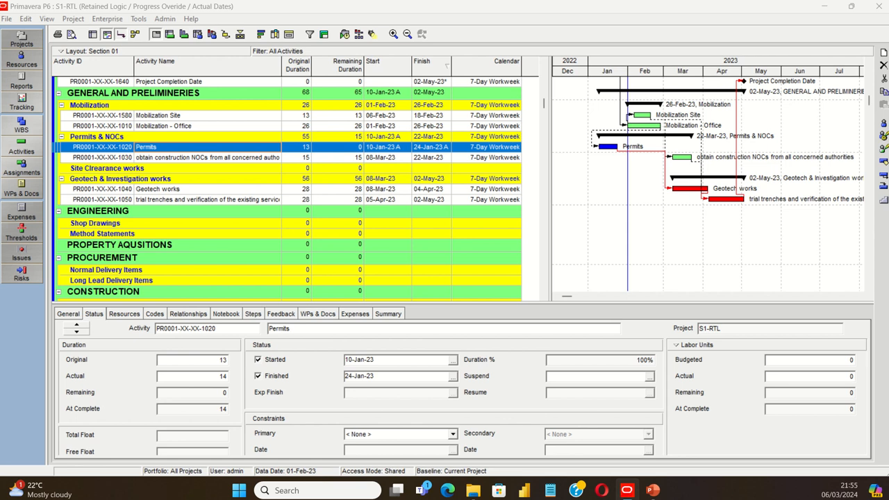
pyautogui.press('F9')
pyautogui.click(649, 253)
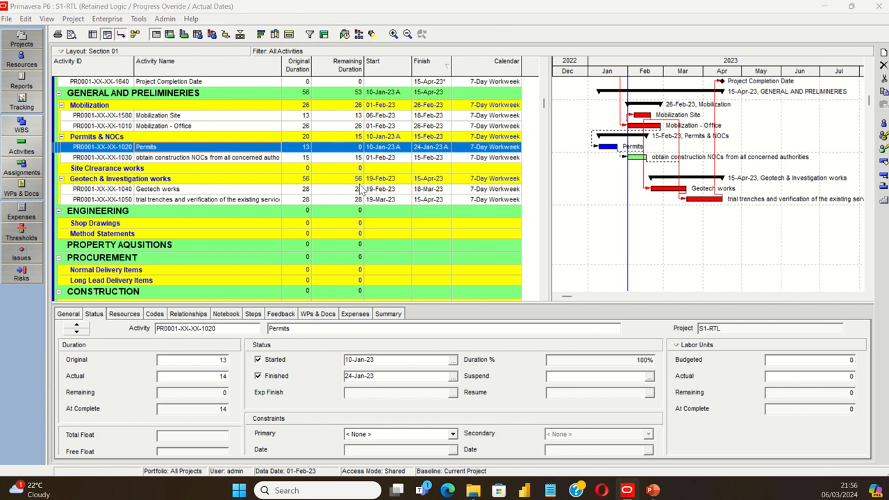
# - Change the scheduling option for progressed activities to Actual Dates and reschedule the project
pyautogui.press('F9')
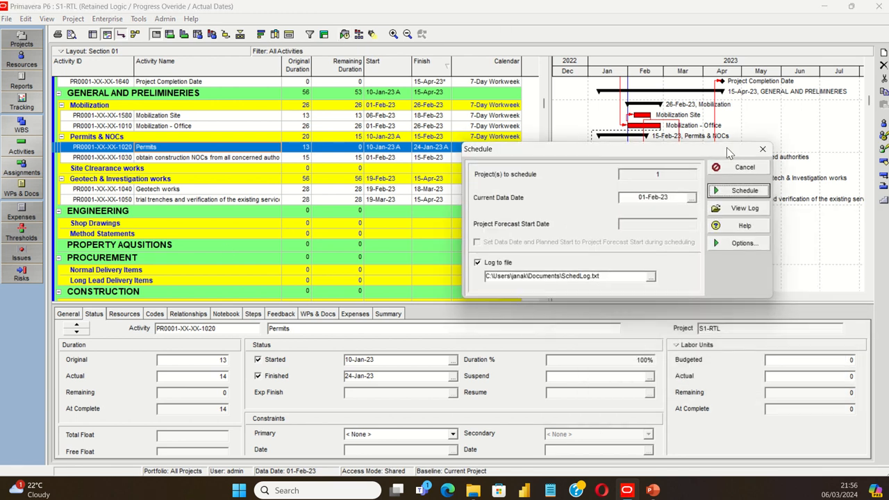
pyautogui.click(741, 244)
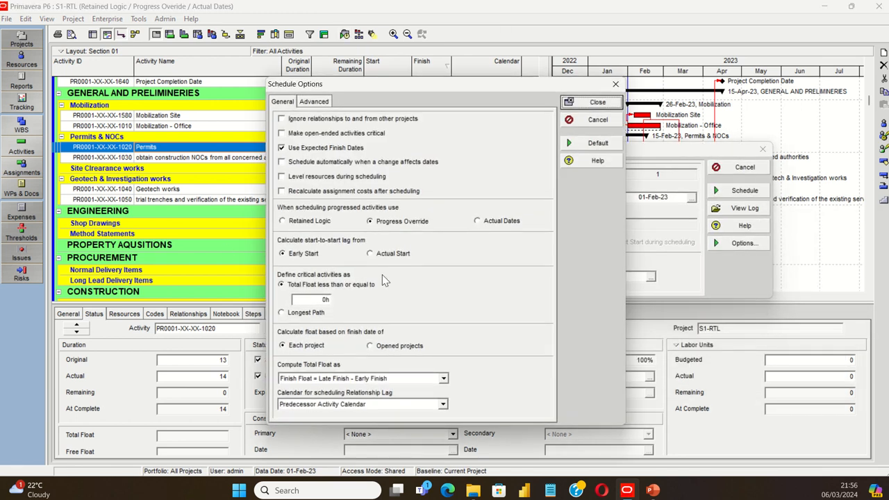
pyautogui.click(477, 221)
pyautogui.click(597, 102)
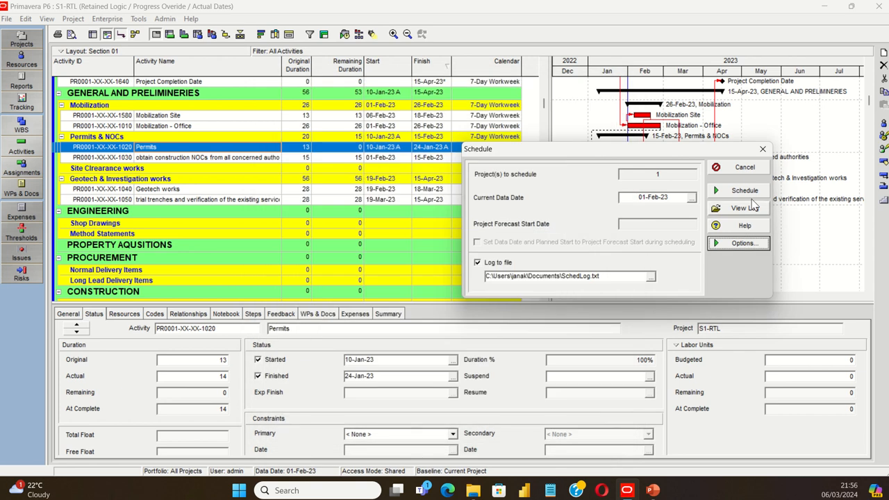
pyautogui.click(744, 192)
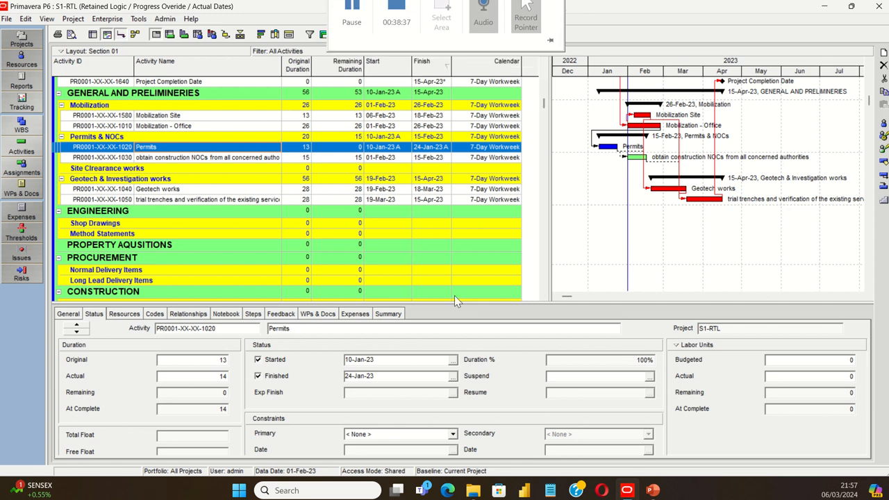
# - Set the actual finish date of the Permits activity to 08-Feb-23
pyautogui.click(453, 375)
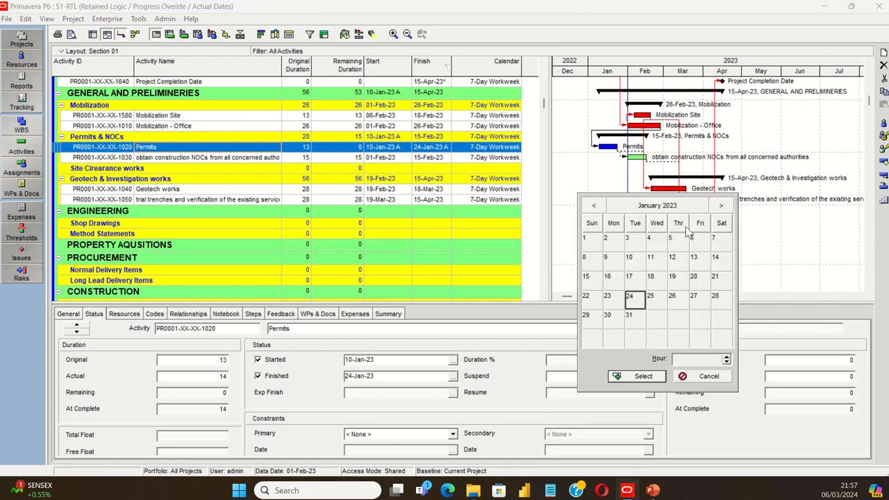
pyautogui.click(720, 205)
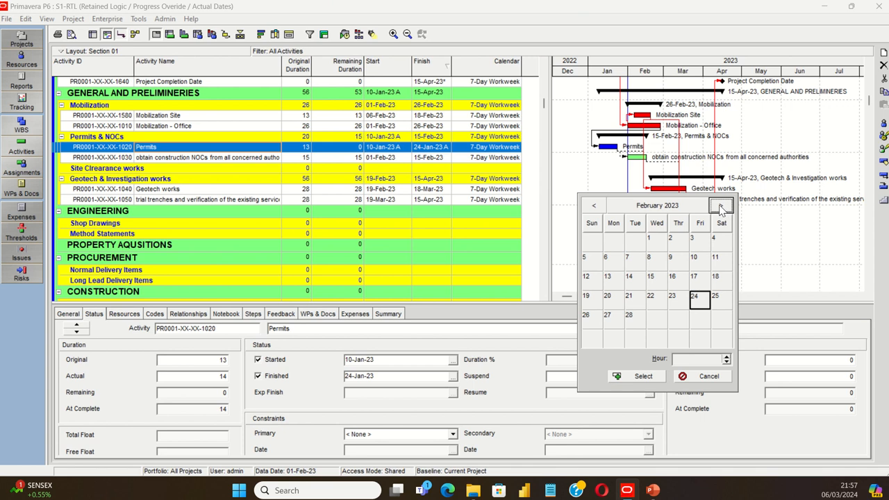
pyautogui.doubleClick(648, 257)
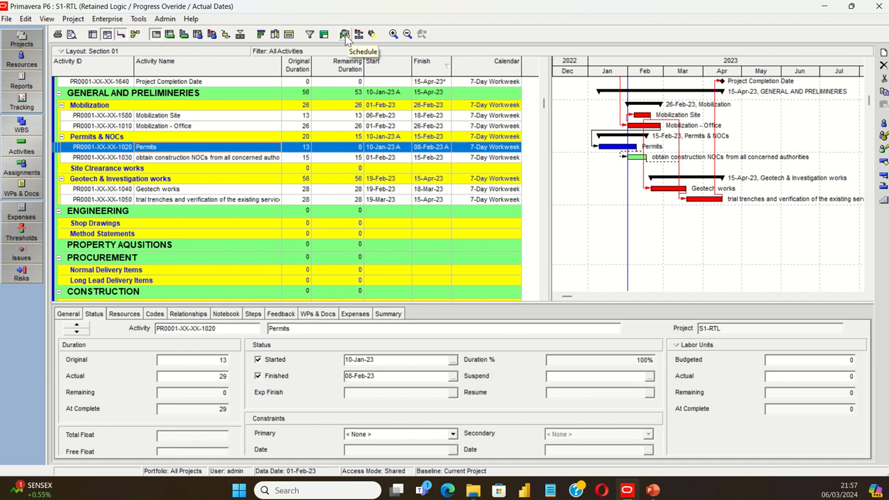
# - Check that the scheduling options use Actual Dates and reschedule the project with the data date 01-Feb-23
pyautogui.press('F9')
pyautogui.moveTo(361, 290); pyautogui.dragTo(532, 84)
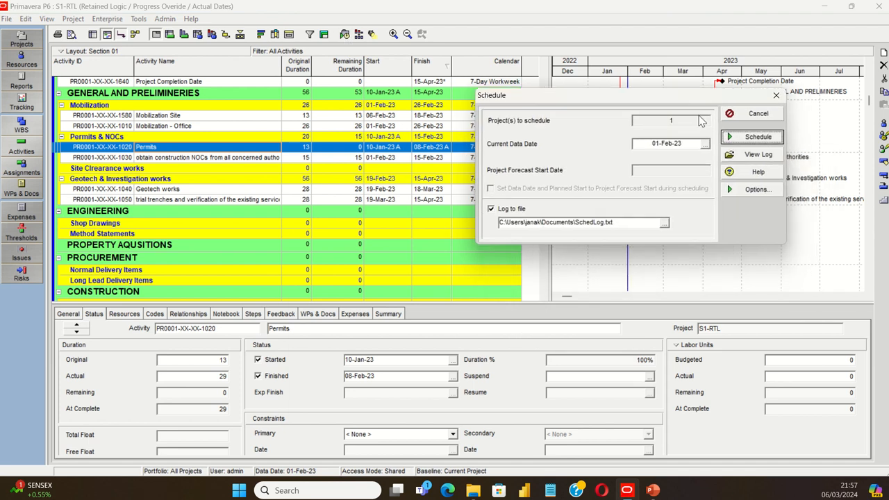
pyautogui.click(765, 193)
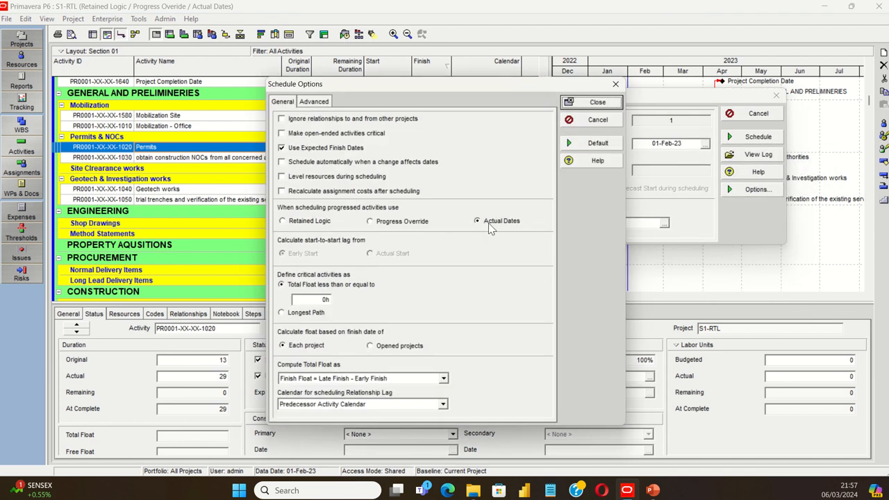
pyautogui.click(596, 103)
pyautogui.click(758, 137)
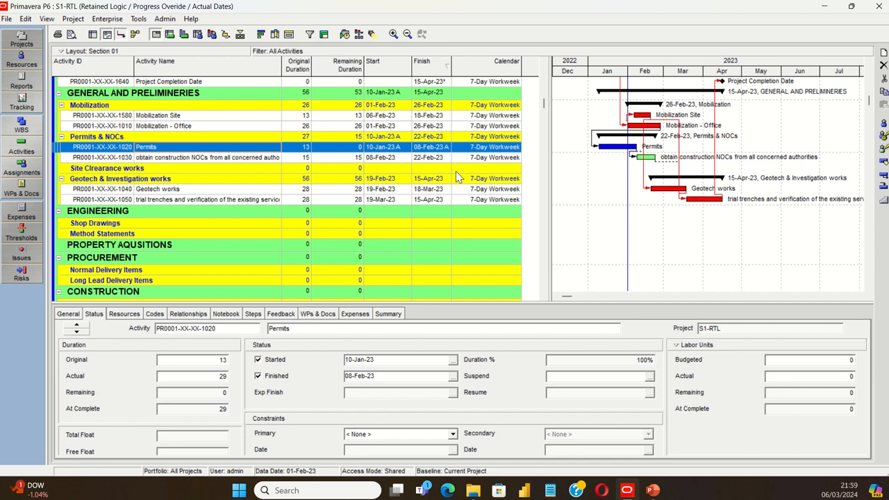
pyautogui.moveTo(356, 6)
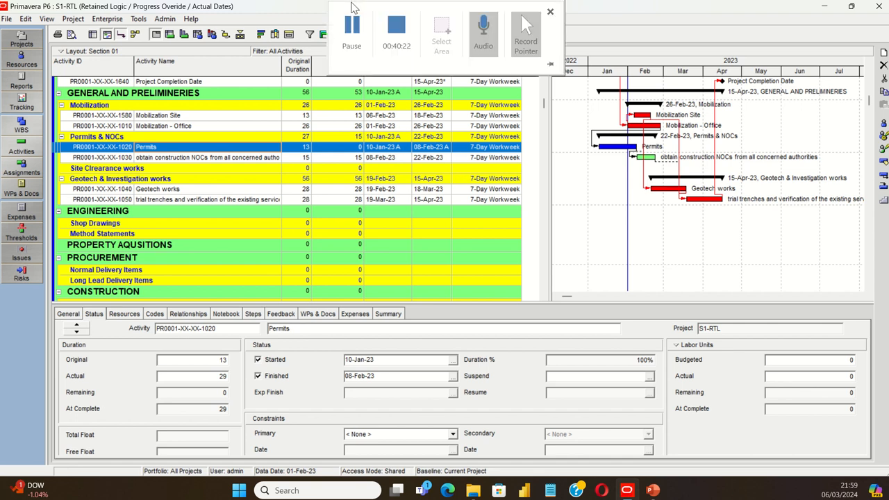